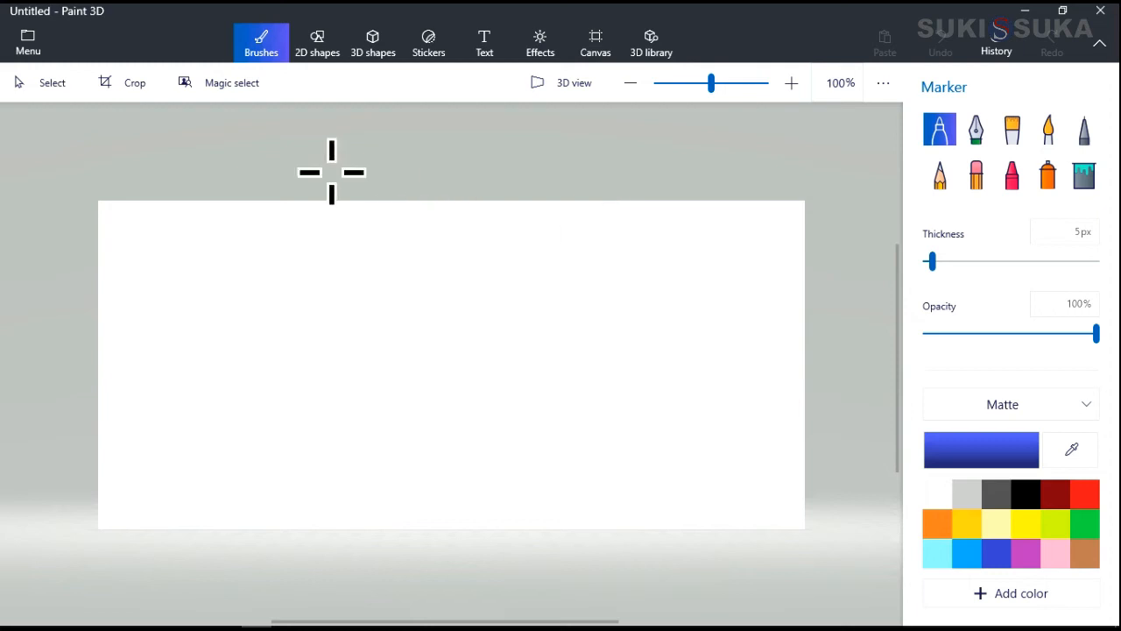
- Insert the portrait photo of the man on the beach at sunset from the Downloads folder
{"action": "left_click", "coordinate": [28, 48]}
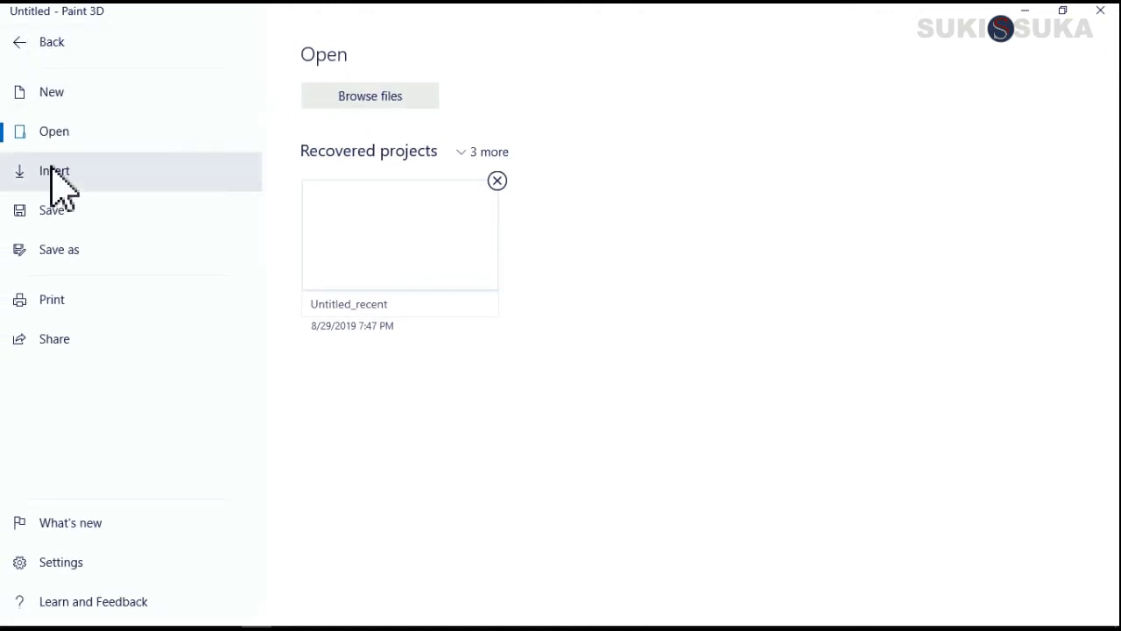
{"action": "left_click", "coordinate": [53, 172]}
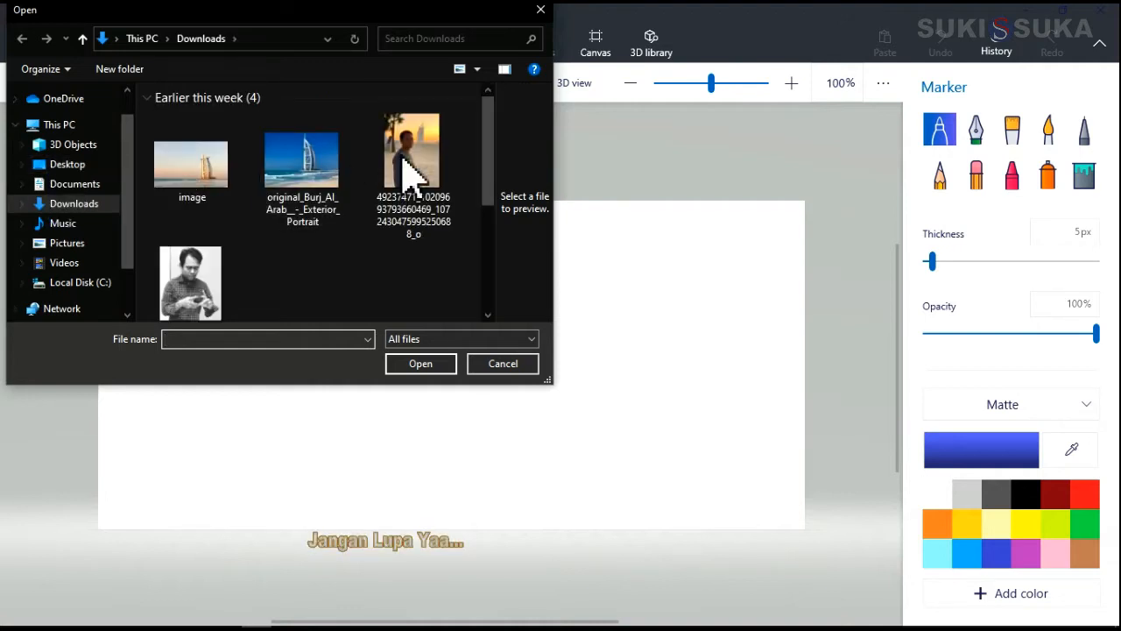
{"action": "left_click", "coordinate": [415, 203]}
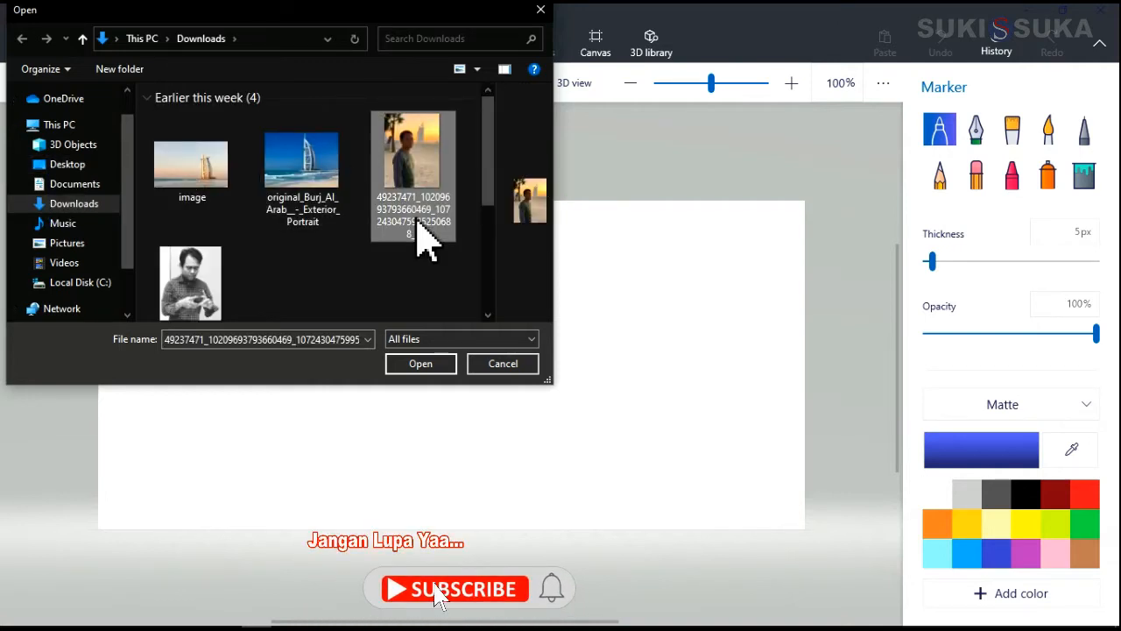
{"action": "left_click", "coordinate": [431, 364]}
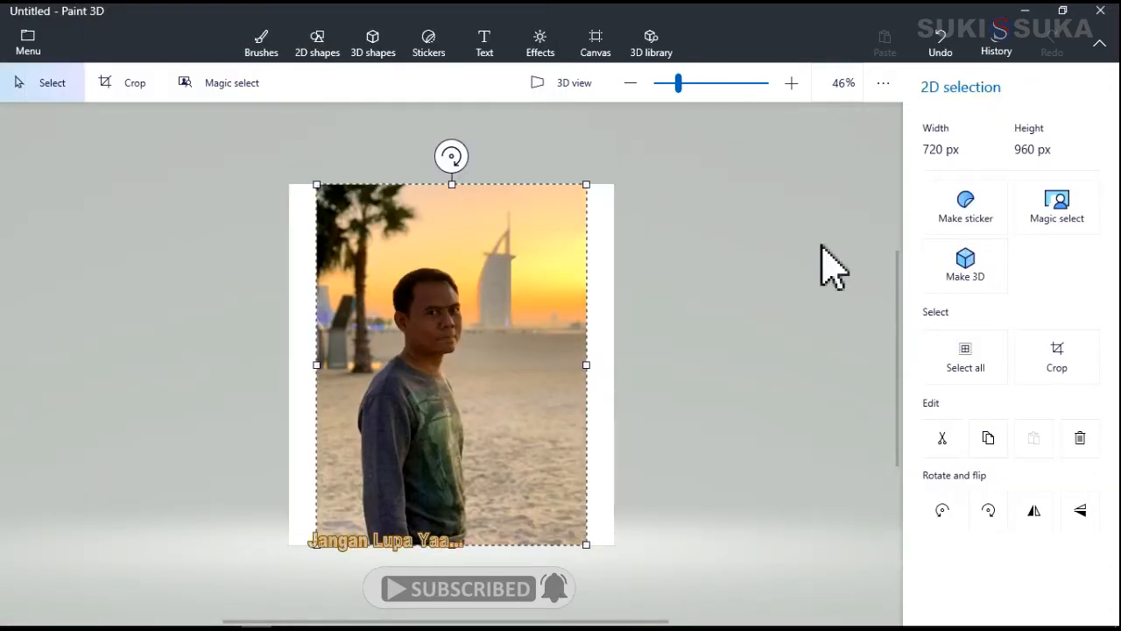
- Start a Magic select on the photo and narrow the focus area tightly around the man
{"action": "left_click", "coordinate": [1042, 210]}
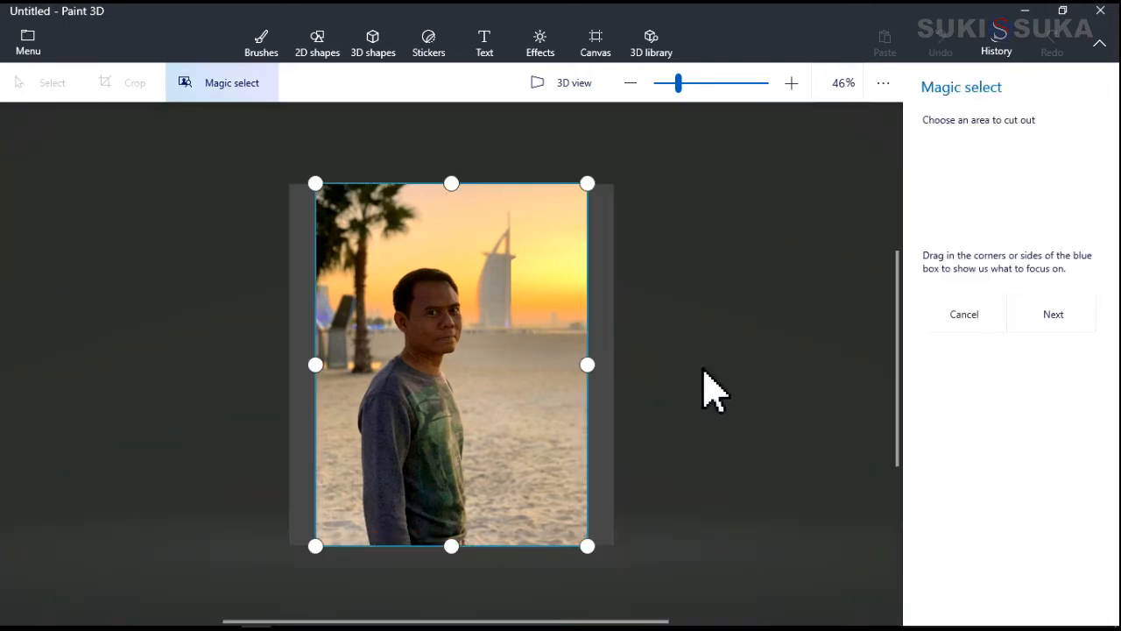
{"action": "left_click_drag", "start_coordinate": [558, 374], "coordinate": [499, 392]}
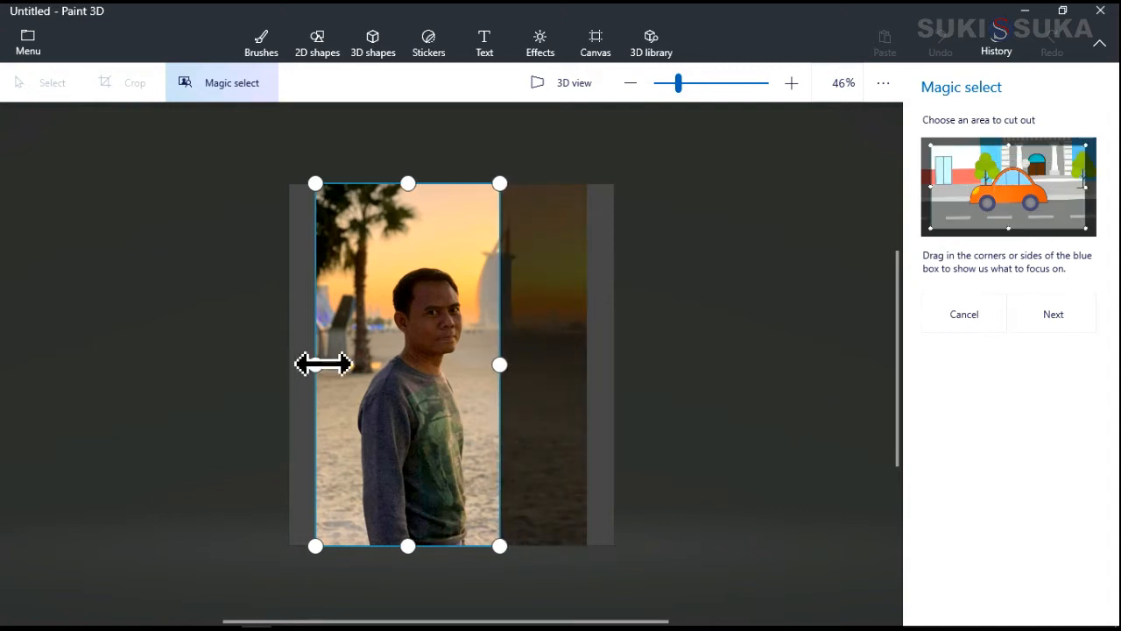
{"action": "left_click_drag", "start_coordinate": [317, 365], "coordinate": [339, 365]}
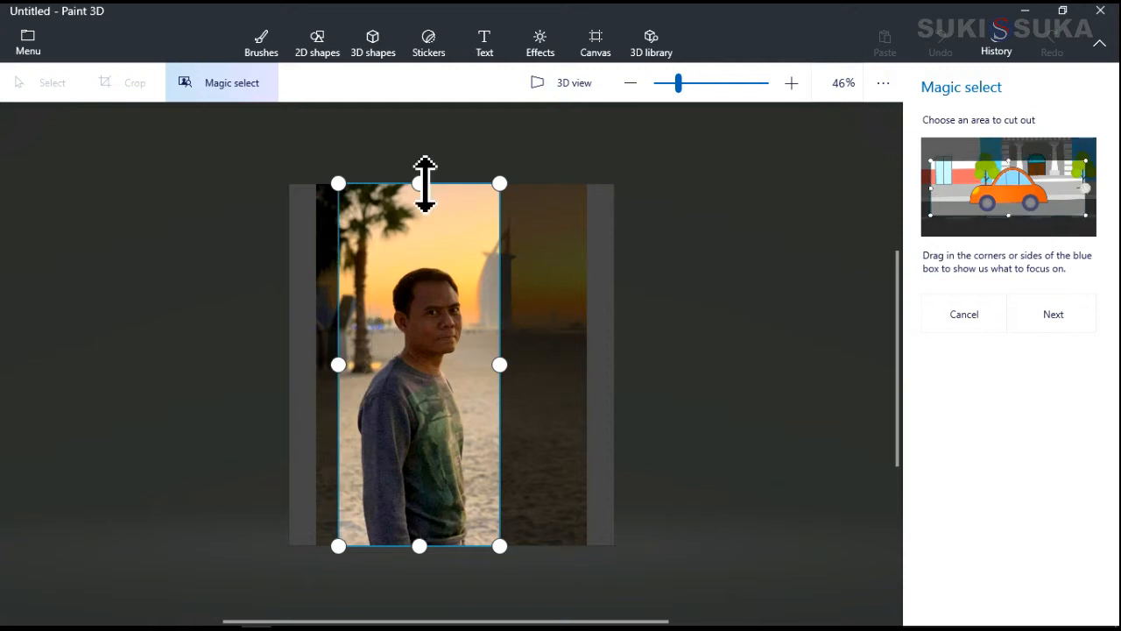
{"action": "left_click_drag", "start_coordinate": [426, 183], "coordinate": [425, 244]}
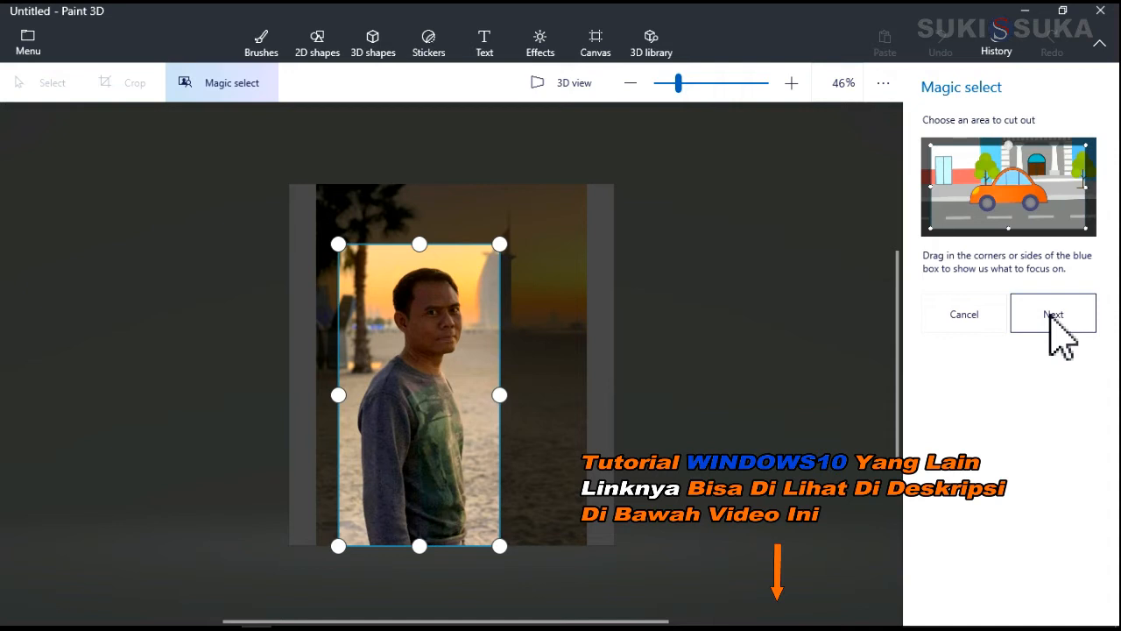
{"action": "left_click", "coordinate": [1054, 317]}
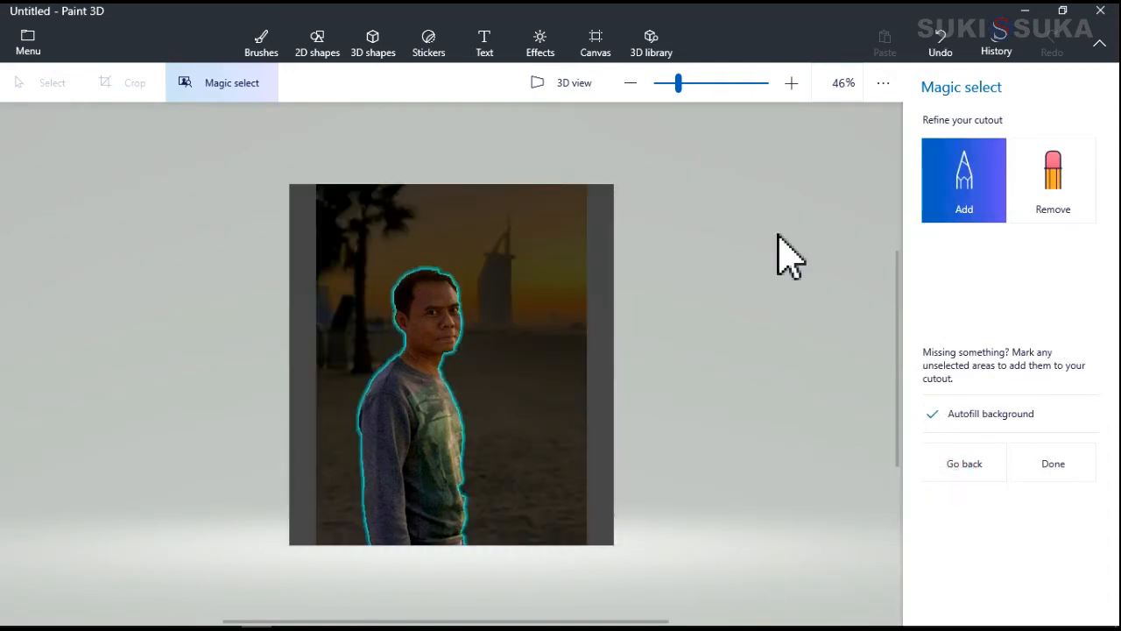
- Check the outline around the man and finish the cutout with Autofill background enabled
{"action": "mouse_move", "coordinate": [972, 201]}
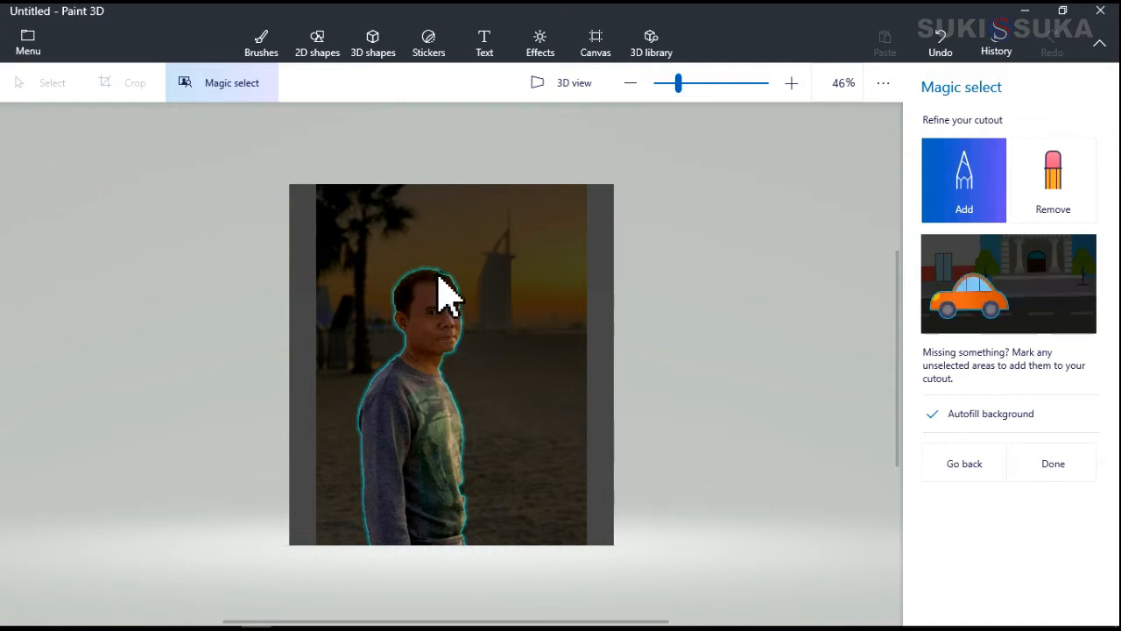
{"action": "scroll", "coordinate": [714, 355], "scroll_direction": "up", "scroll_amount": 1}
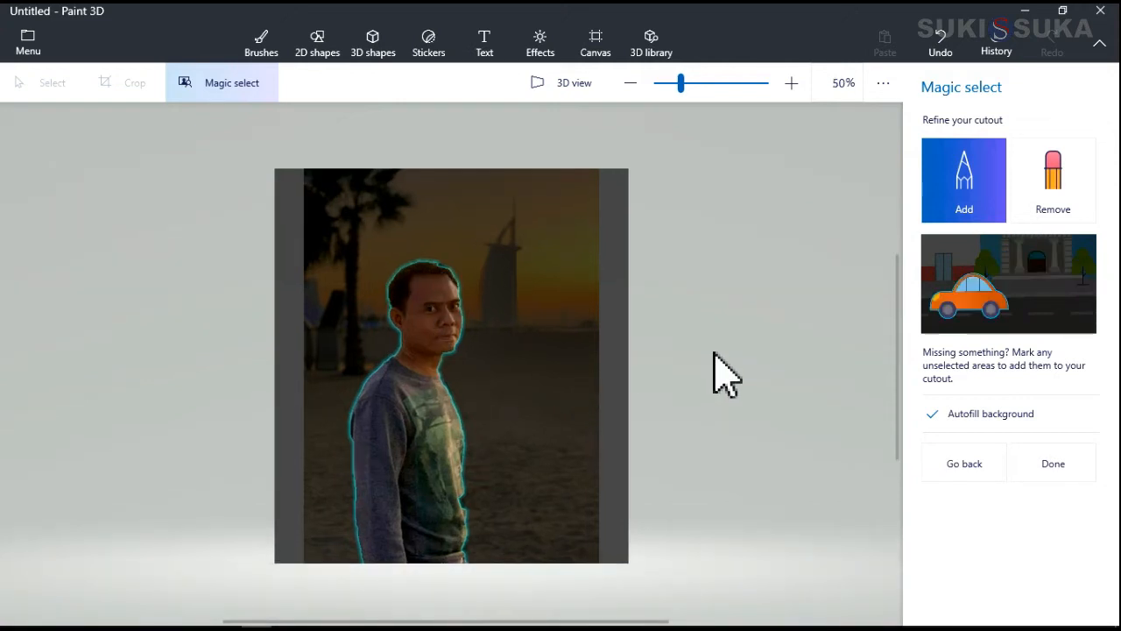
{"action": "scroll", "coordinate": [714, 355], "scroll_direction": "up", "scroll_amount": 2}
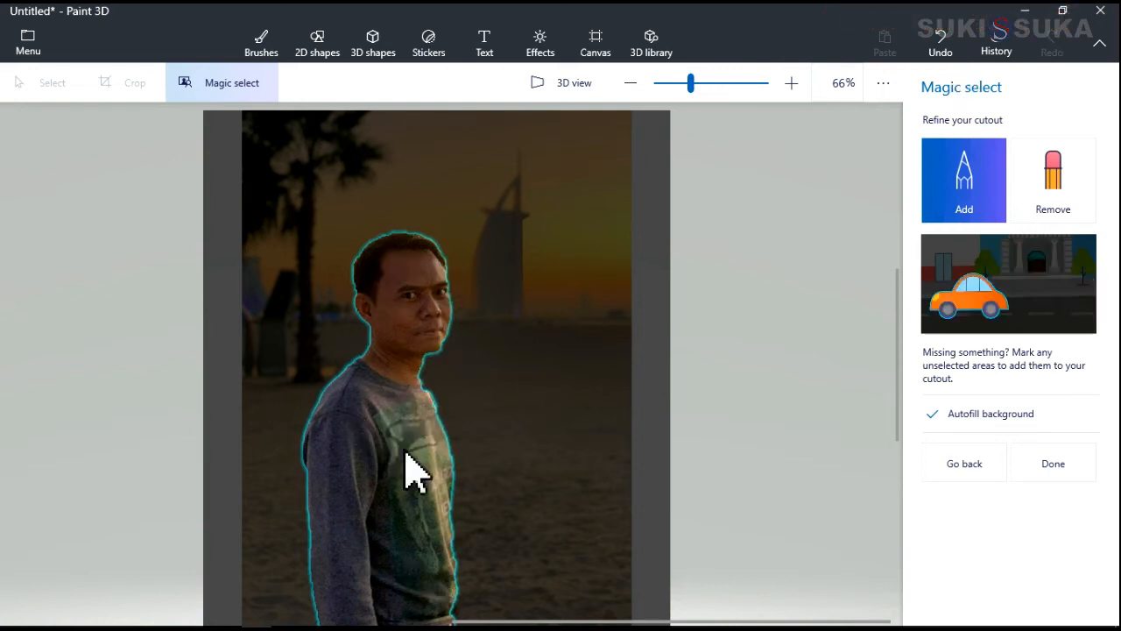
{"action": "left_click", "coordinate": [1057, 465]}
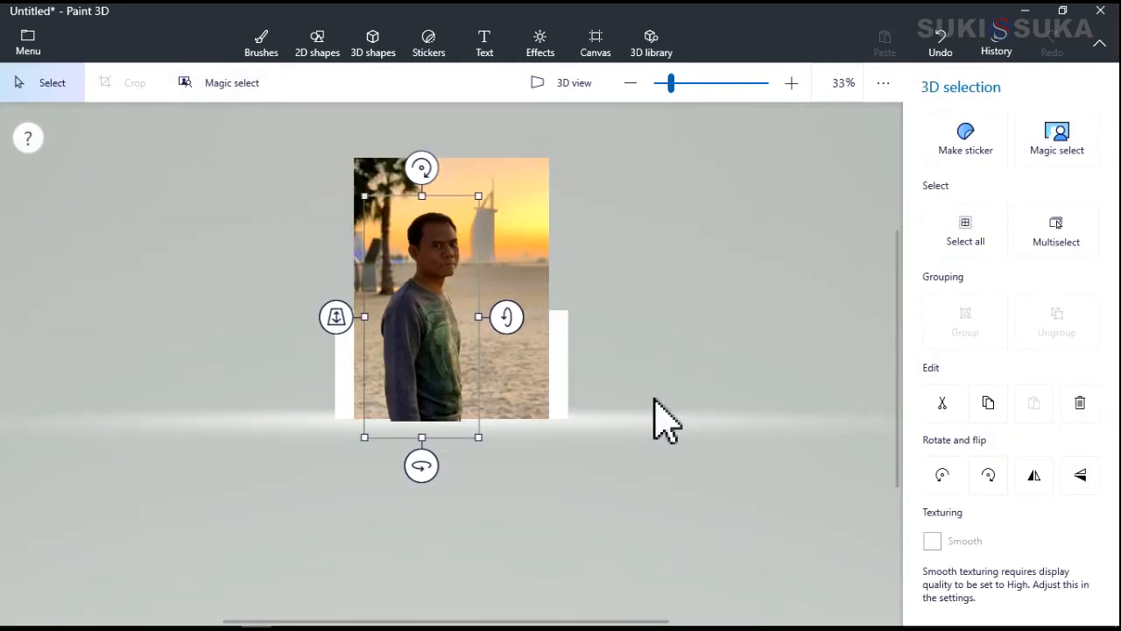
- Delete the original beach photo behind the man, leaving only his cutout
{"action": "scroll", "coordinate": [666, 420], "scroll_direction": "up", "scroll_amount": 3}
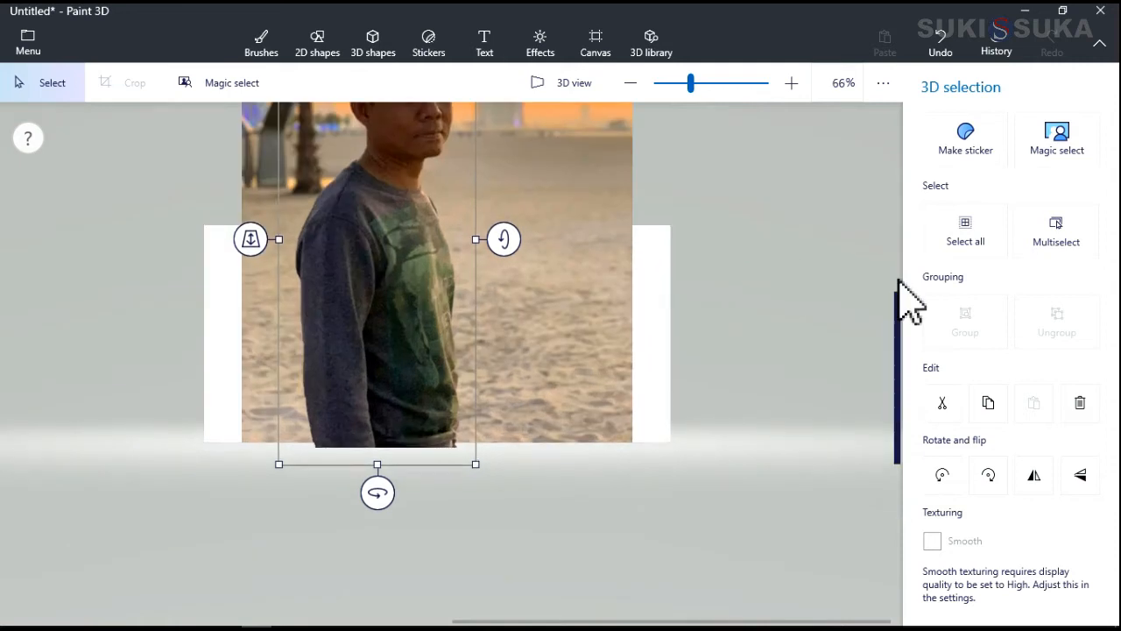
{"action": "left_click_drag", "start_coordinate": [898, 280], "coordinate": [898, 200]}
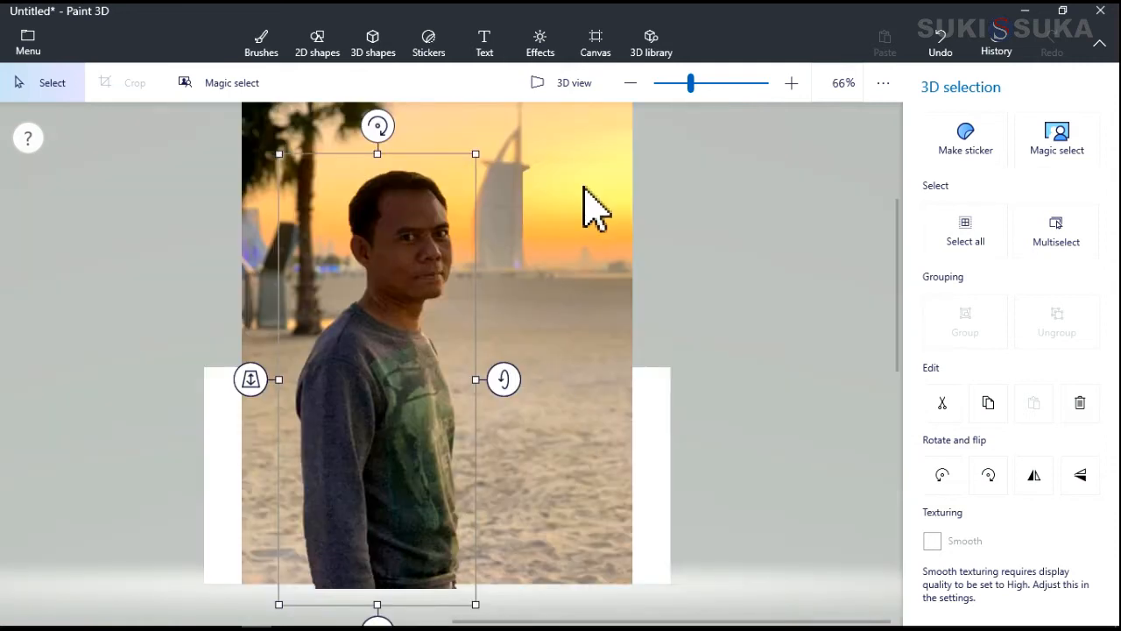
{"action": "left_click", "coordinate": [596, 208]}
{"action": "right_click", "coordinate": [592, 177]}
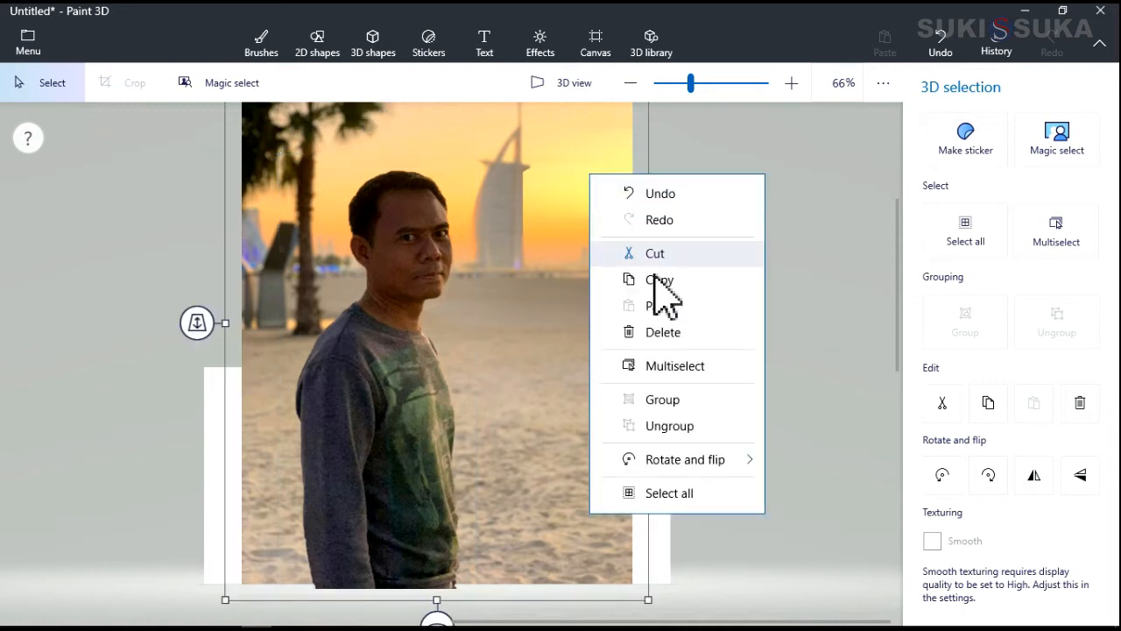
{"action": "left_click", "coordinate": [695, 332]}
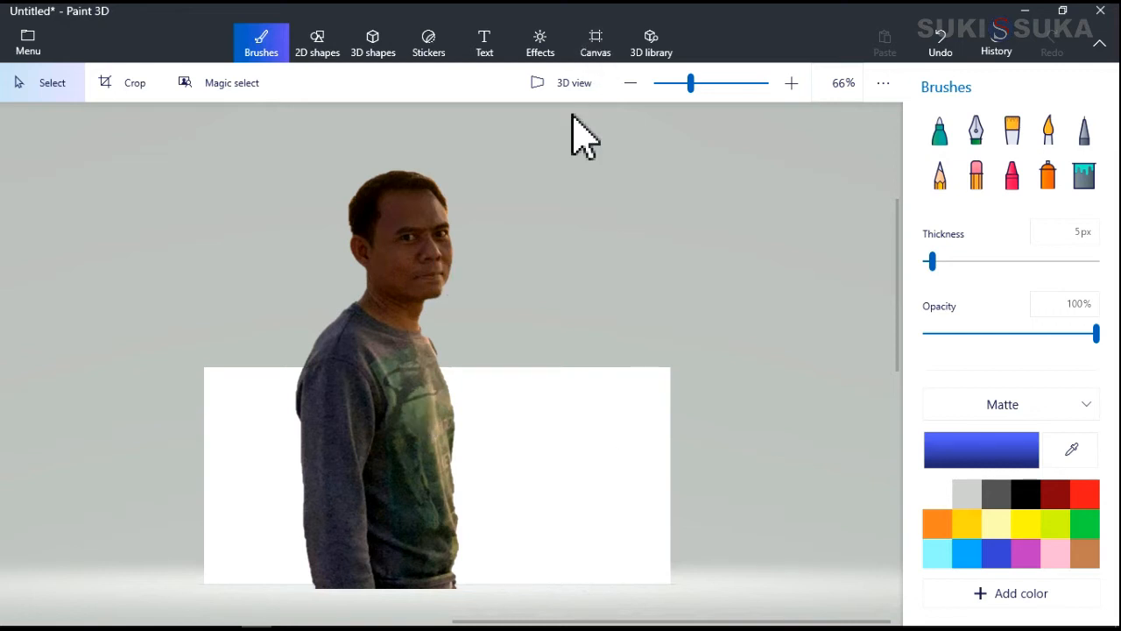
- Extend the canvas height to 826 px and move the man's cutout fully inside the canvas
{"action": "left_click", "coordinate": [599, 53]}
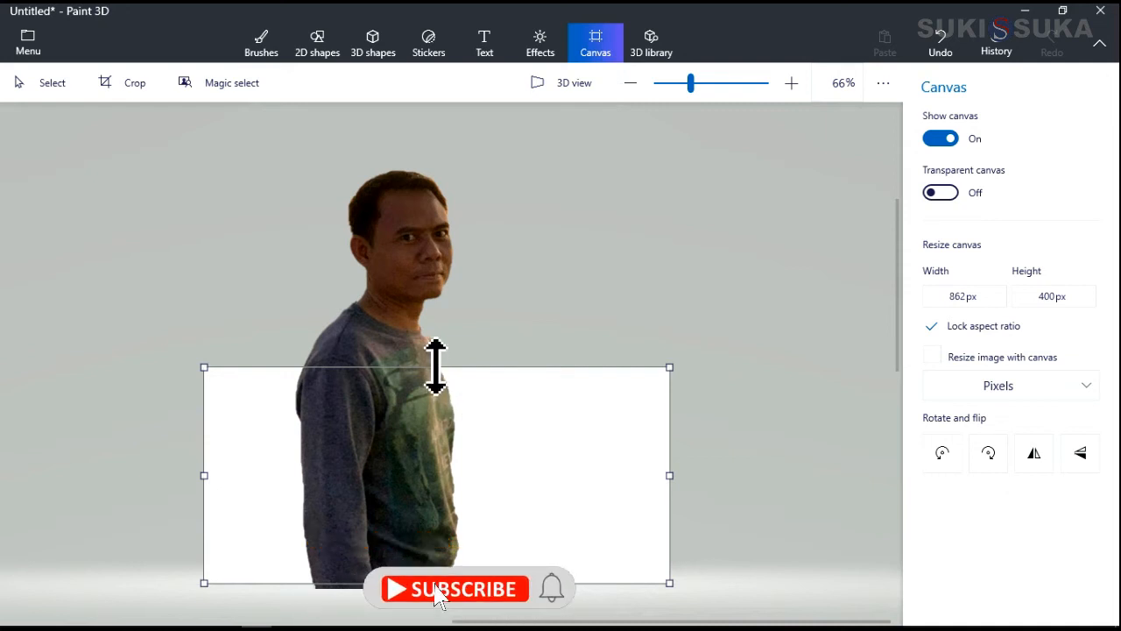
{"action": "left_click_drag", "start_coordinate": [436, 366], "coordinate": [437, 251]}
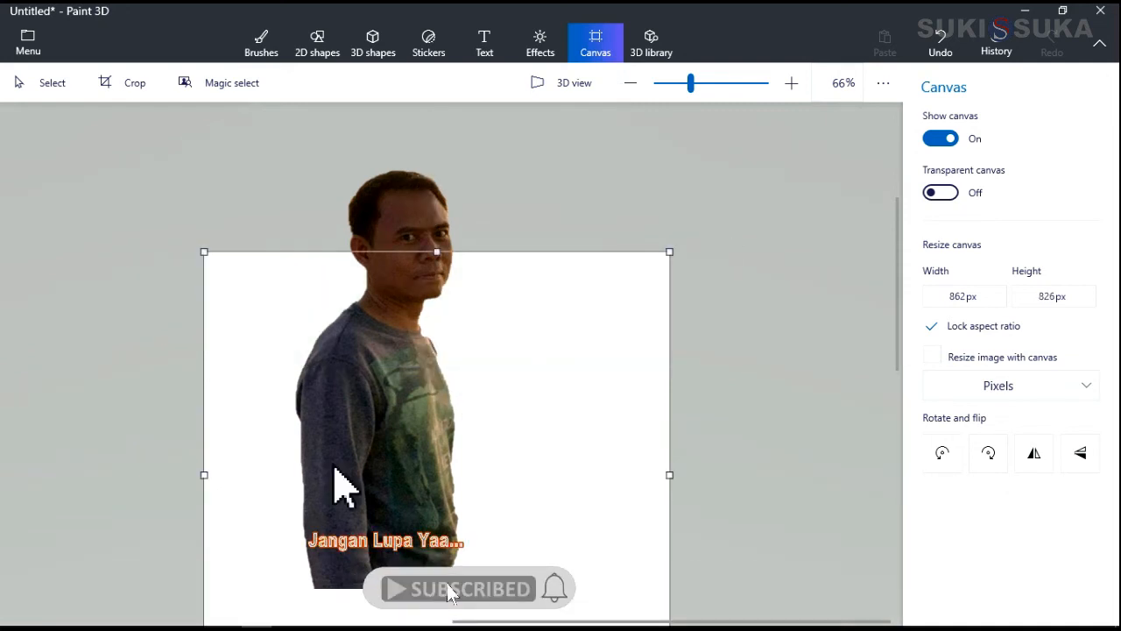
{"action": "scroll", "coordinate": [776, 381], "scroll_direction": "down", "scroll_amount": 2}
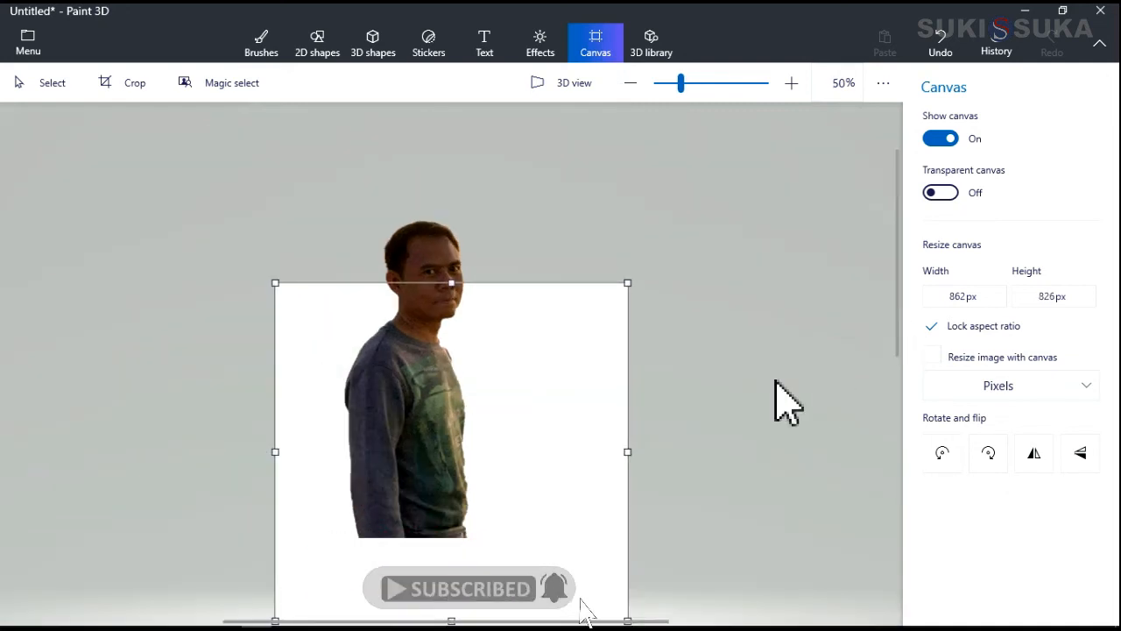
{"action": "left_click", "coordinate": [433, 399]}
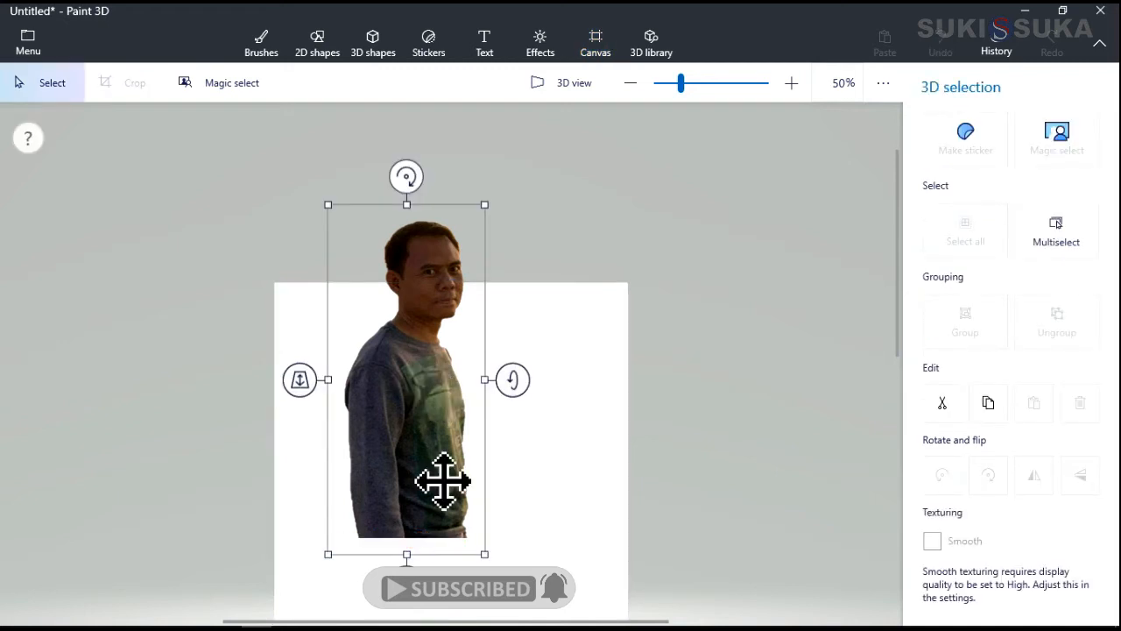
{"action": "left_click_drag", "start_coordinate": [442, 480], "coordinate": [462, 515]}
{"action": "scroll", "coordinate": [902, 338], "scroll_direction": "down", "scroll_amount": 2}
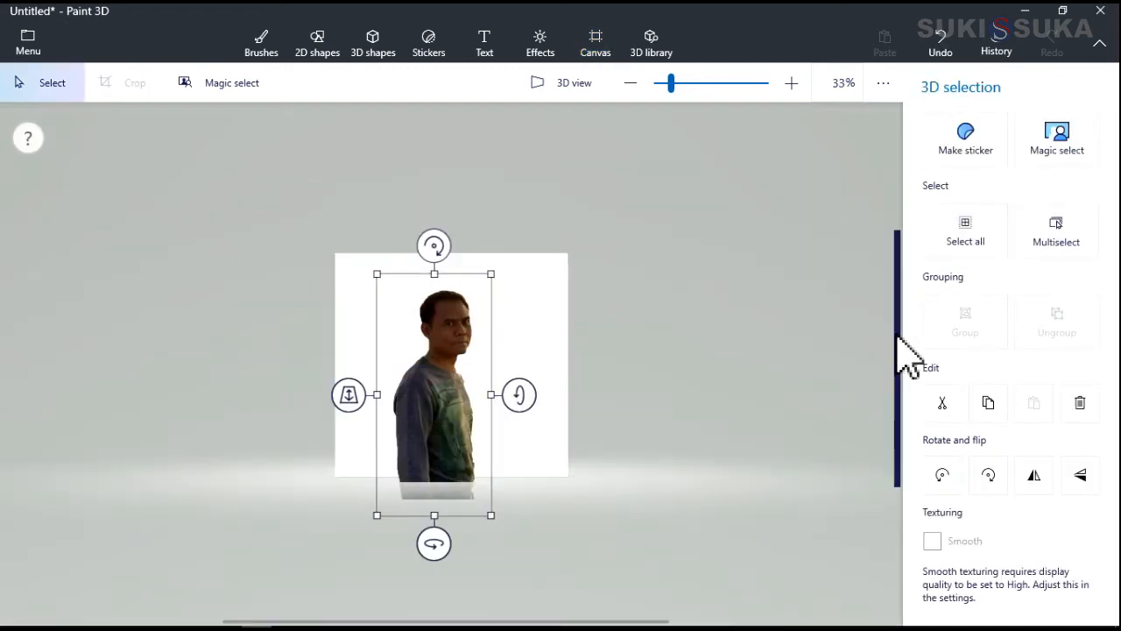
{"action": "left_click_drag", "start_coordinate": [453, 370], "coordinate": [452, 361]}
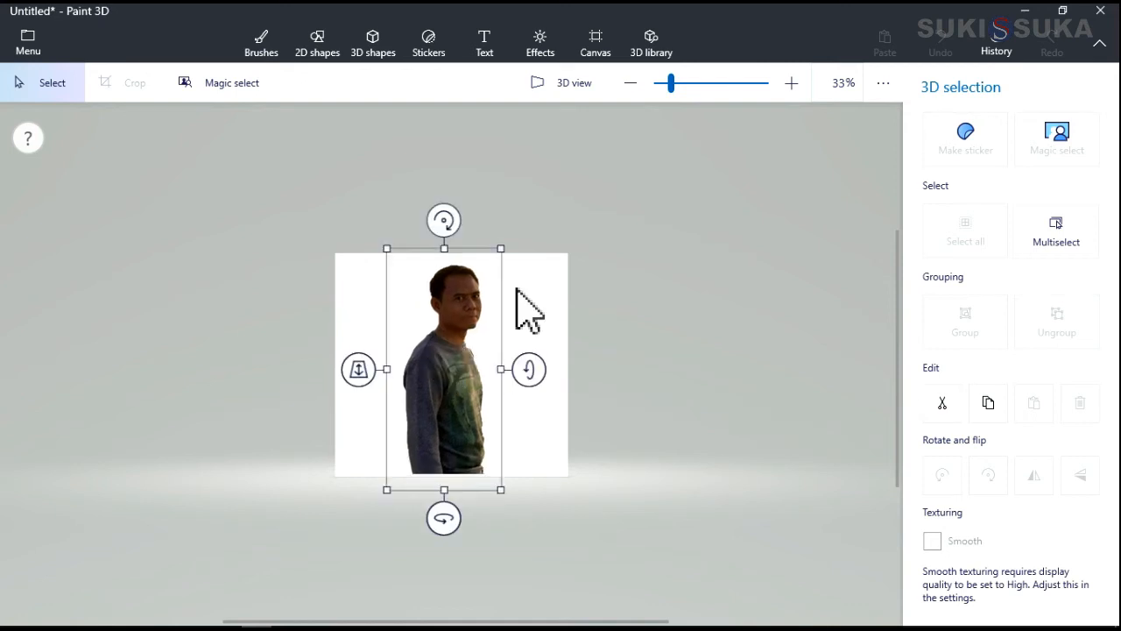
- Enlarge the canvas to 1851 × 1347 px and move the man's cutout down to its lower edge
{"action": "left_click", "coordinate": [596, 39]}
{"action": "left_click_drag", "start_coordinate": [573, 253], "coordinate": [796, 176]}
{"action": "left_click_drag", "start_coordinate": [620, 206], "coordinate": [727, 180]}
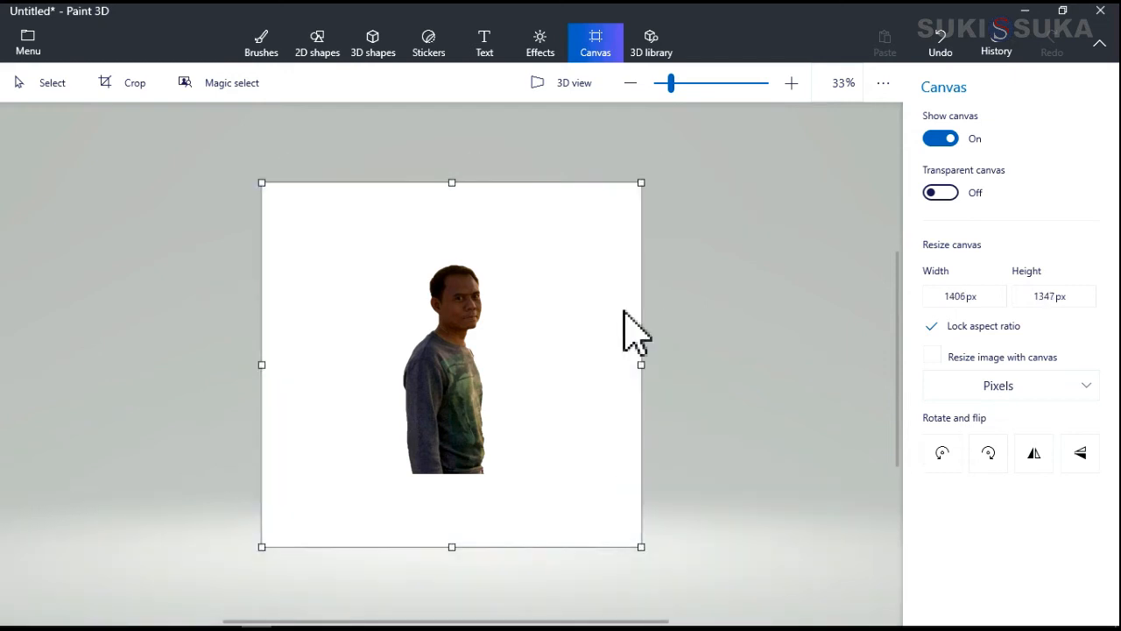
{"action": "left_click_drag", "start_coordinate": [643, 362], "coordinate": [762, 365]}
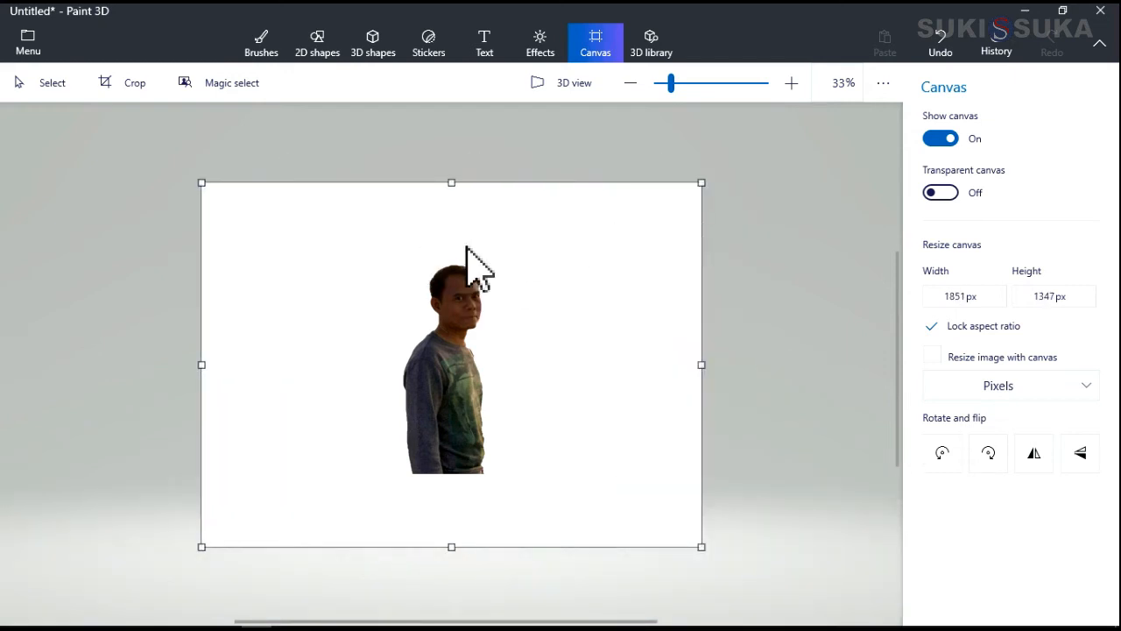
{"action": "left_click_drag", "start_coordinate": [461, 285], "coordinate": [441, 364]}
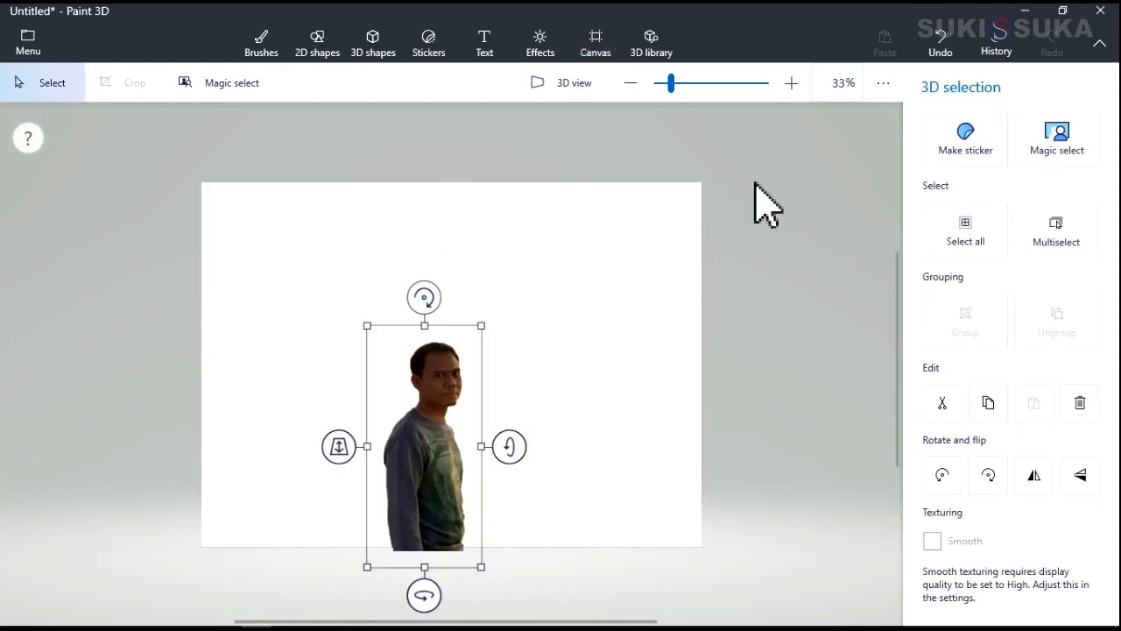
- Insert the sunset Burj Al Arab picture named "image" from the Downloads folder as the new background
{"action": "left_click", "coordinate": [26, 46]}
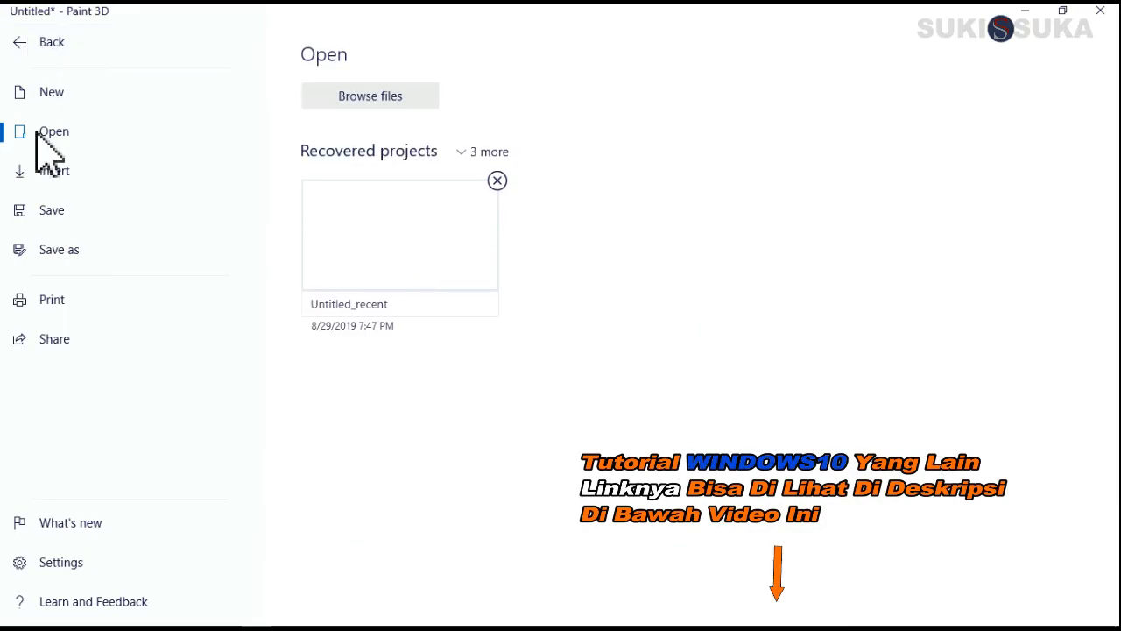
{"action": "left_click", "coordinate": [55, 173]}
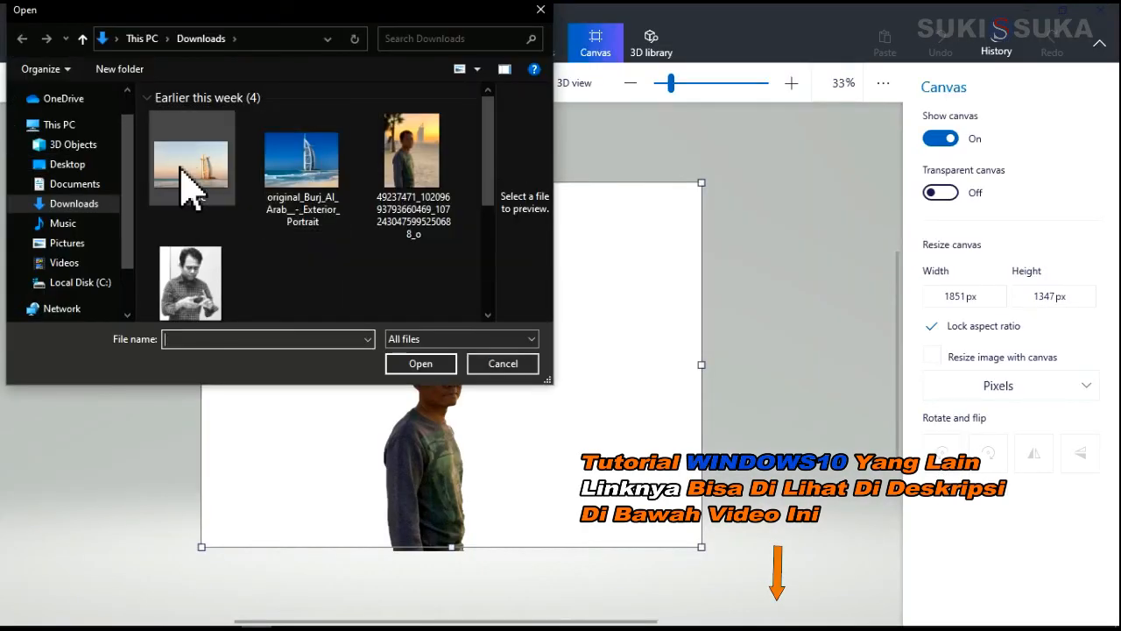
{"action": "left_click", "coordinate": [190, 175]}
{"action": "left_click", "coordinate": [424, 366]}
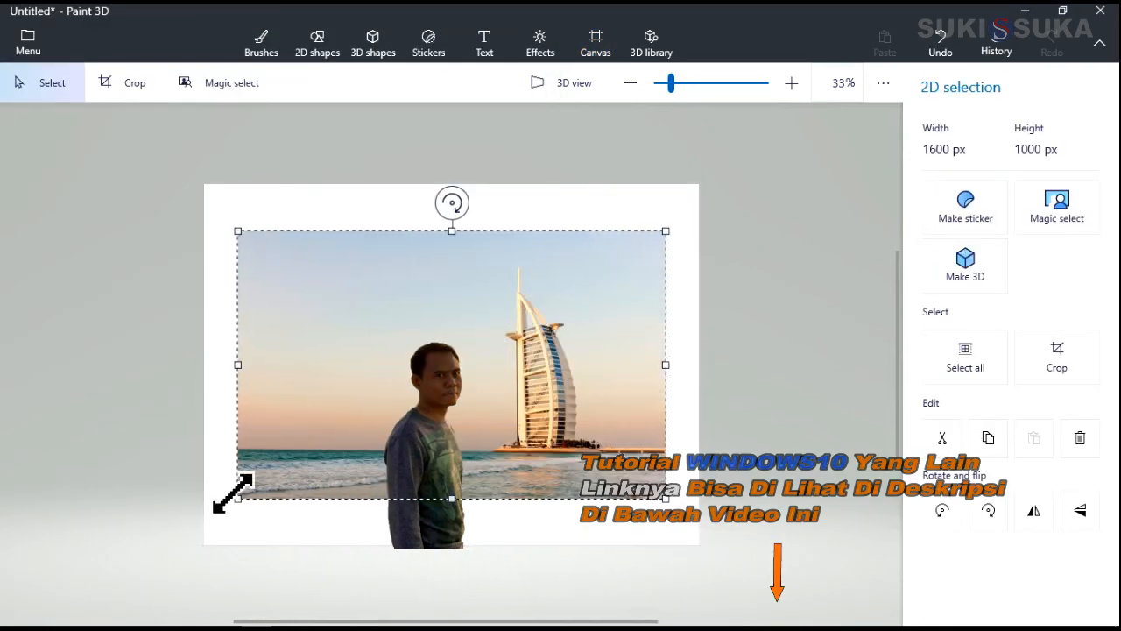
- Stretch the inserted background picture to about 1869 × 1373 px so it fills the canvas
{"action": "left_click_drag", "start_coordinate": [235, 498], "coordinate": [212, 543]}
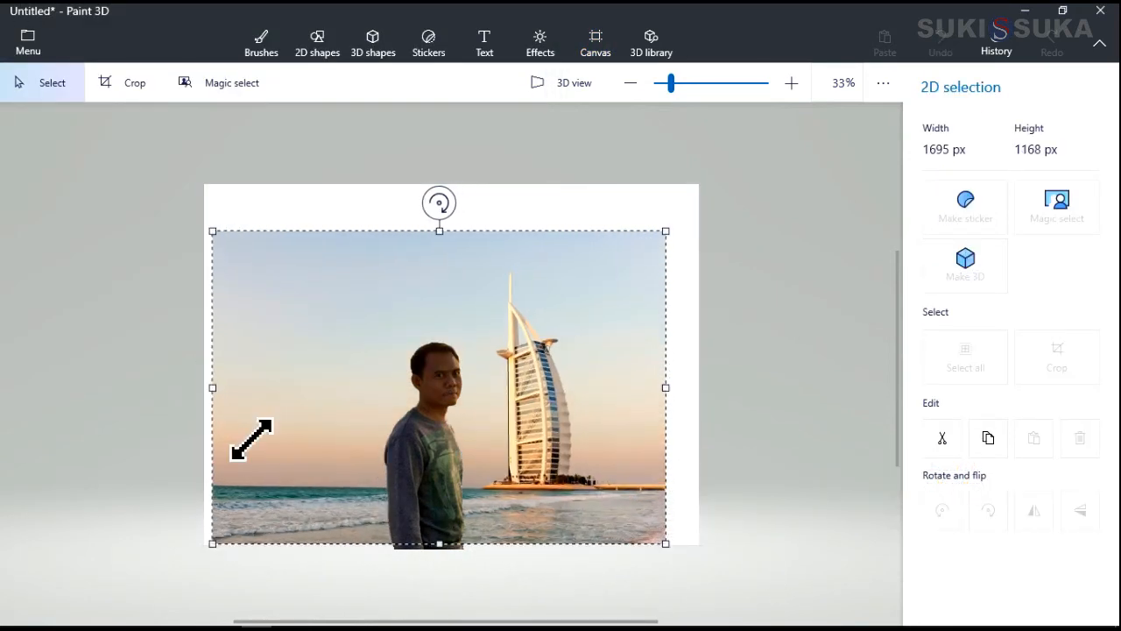
{"action": "left_click_drag", "start_coordinate": [251, 438], "coordinate": [212, 538]}
{"action": "mouse_move", "coordinate": [213, 388]}
{"action": "left_mouse_down"}
{"action": "mouse_move", "coordinate": [196, 408]}
{"action": "mouse_move", "coordinate": [205, 385]}
{"action": "left_mouse_up"}
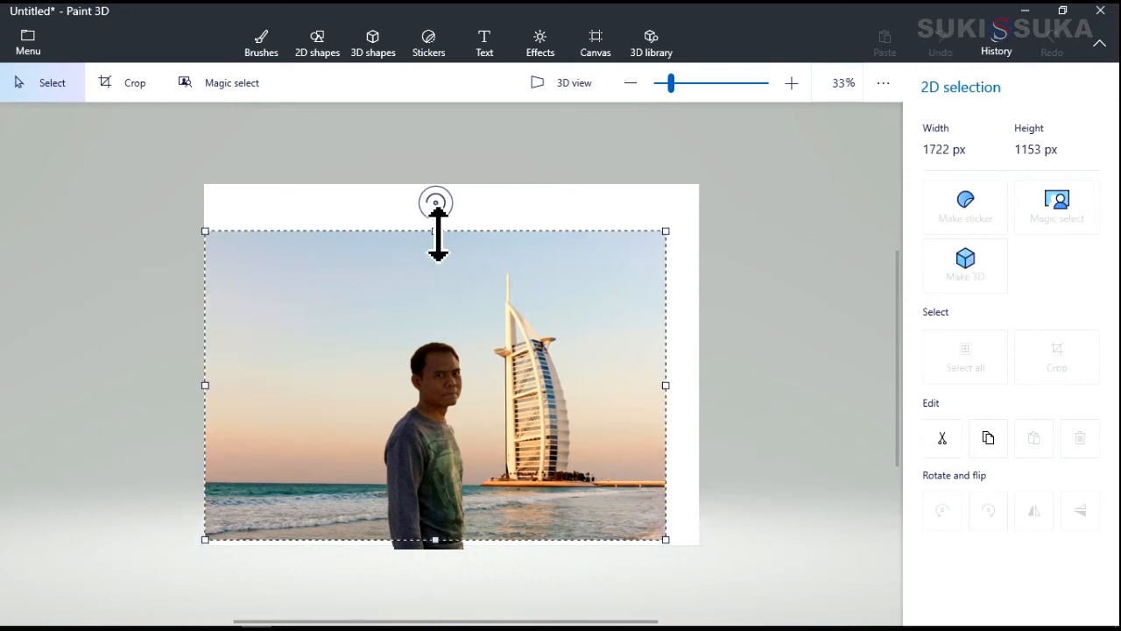
{"action": "left_click_drag", "start_coordinate": [437, 232], "coordinate": [437, 185]}
{"action": "left_click_drag", "start_coordinate": [207, 368], "coordinate": [201, 363]}
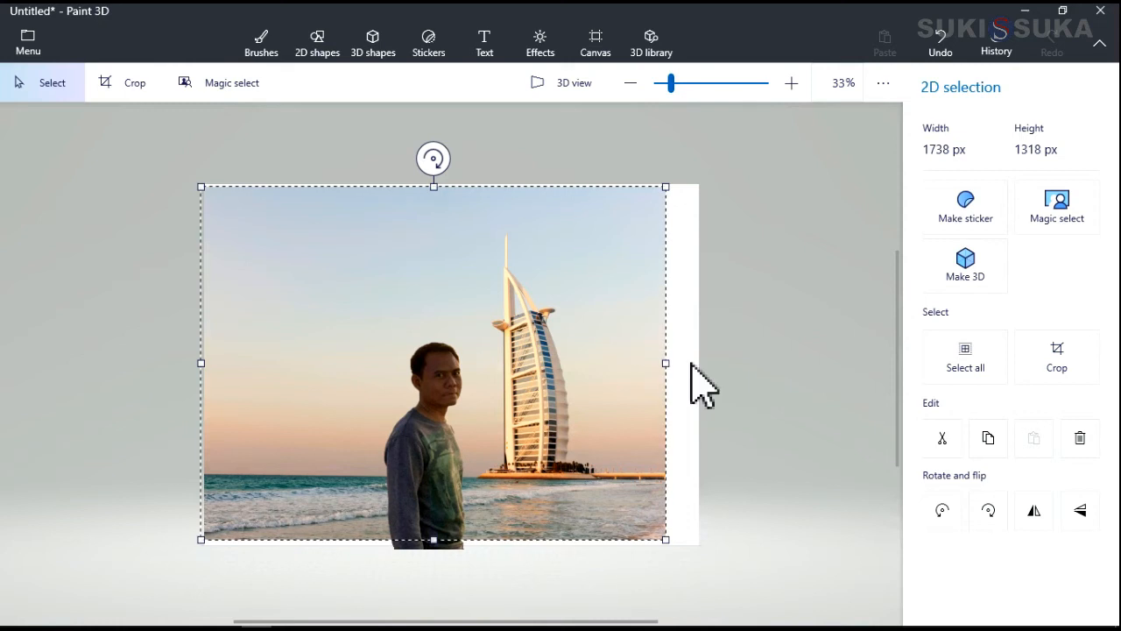
{"action": "left_click_drag", "start_coordinate": [673, 363], "coordinate": [701, 363]}
{"action": "mouse_move", "coordinate": [450, 540]}
{"action": "left_mouse_down"}
{"action": "mouse_move", "coordinate": [455, 580]}
{"action": "mouse_move", "coordinate": [452, 554]}
{"action": "left_mouse_up"}
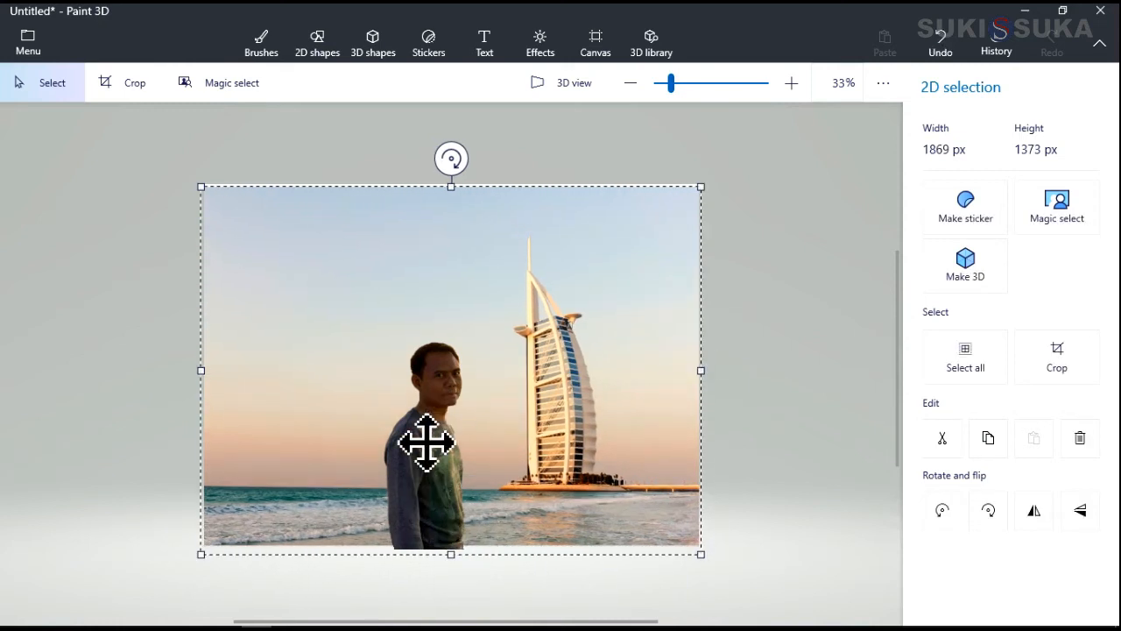
- Scale the man's cutout down, keeping his lower body at the canvas's bottom edge, and deselect it
{"action": "left_click", "coordinate": [438, 400]}
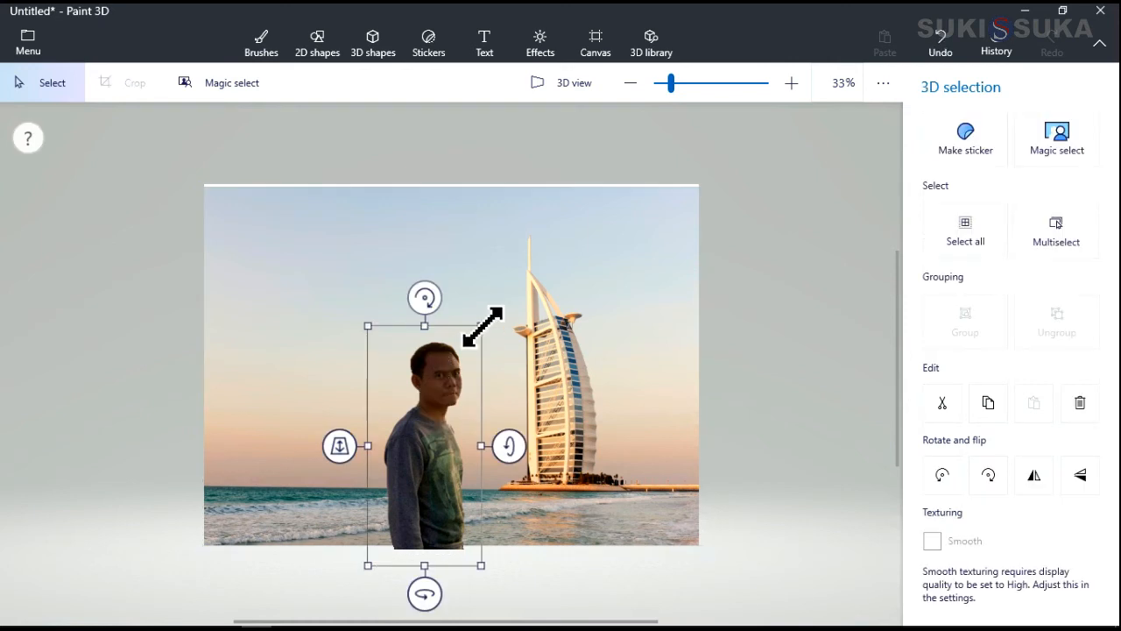
{"action": "left_click_drag", "start_coordinate": [483, 327], "coordinate": [449, 379]}
{"action": "left_click", "coordinate": [458, 295]}
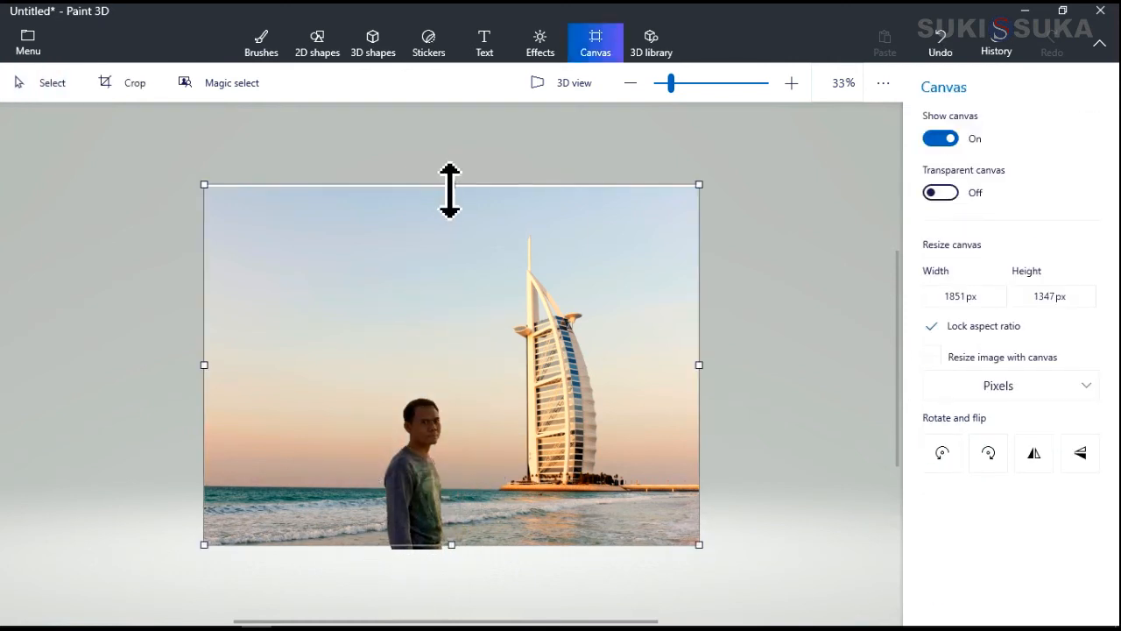
- Adjust the canvas height to about 1328 px at its upper edge to trim off the white strip above the background picture
{"action": "left_click_drag", "start_coordinate": [450, 188], "coordinate": [455, 182]}
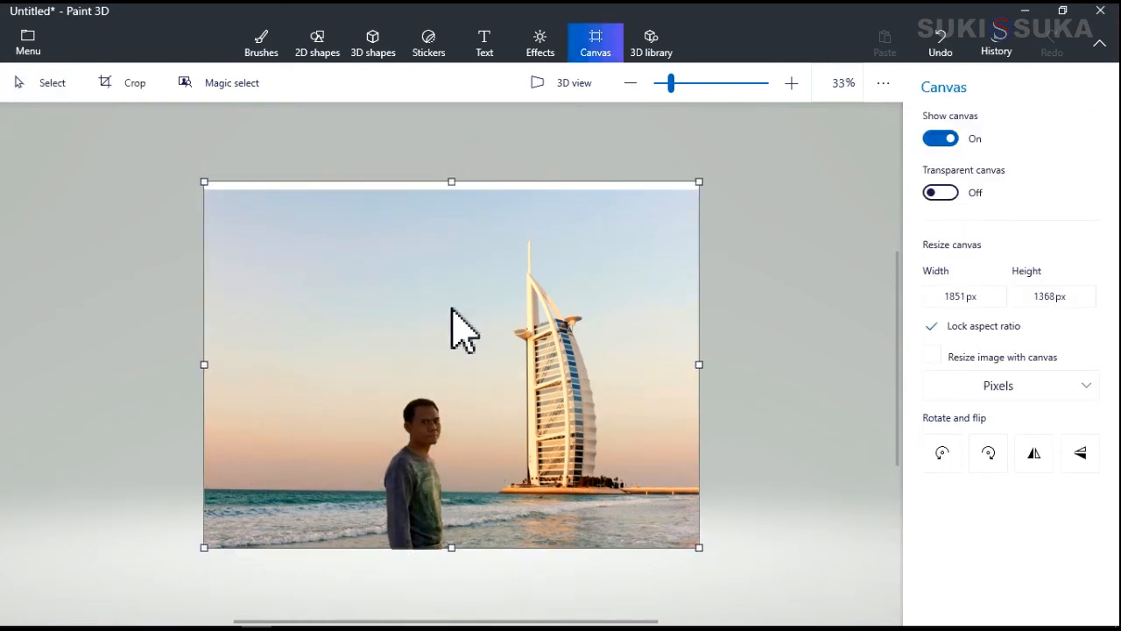
{"action": "left_click_drag", "start_coordinate": [447, 313], "coordinate": [448, 294]}
{"action": "left_click", "coordinate": [829, 236]}
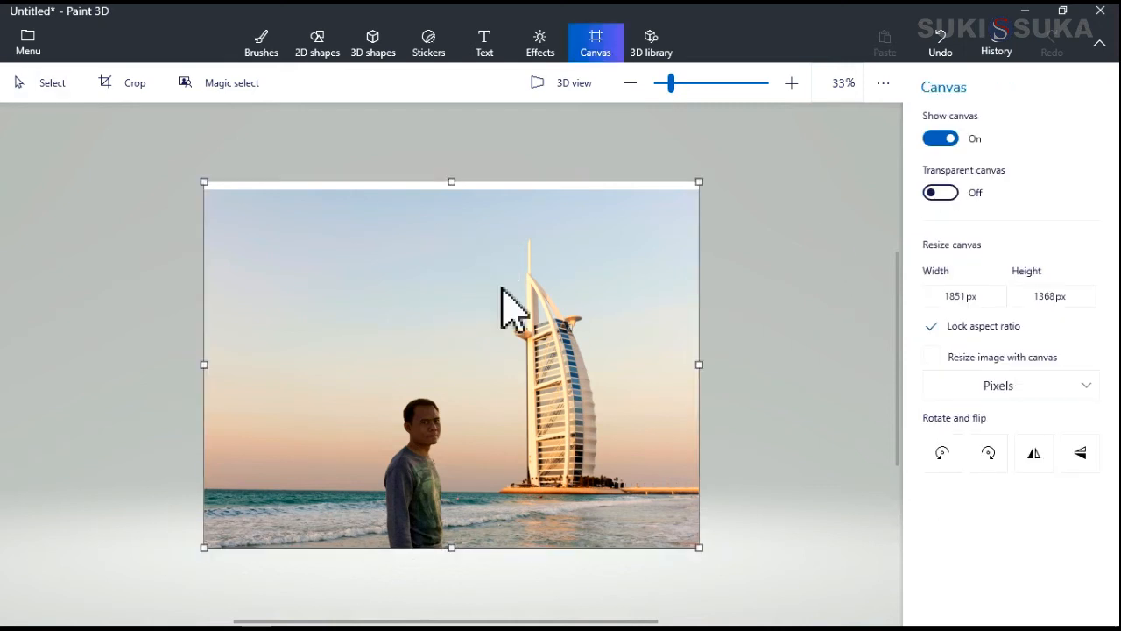
{"action": "scroll", "coordinate": [453, 254], "scroll_direction": "down", "scroll_amount": 1}
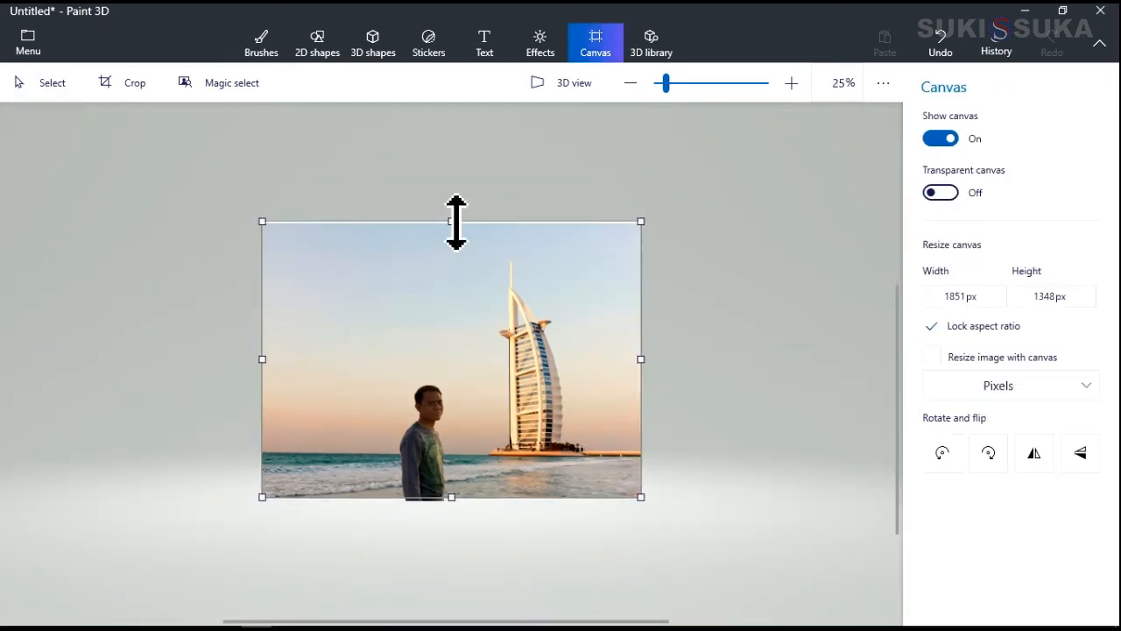
{"action": "left_click_drag", "start_coordinate": [455, 220], "coordinate": [450, 233]}
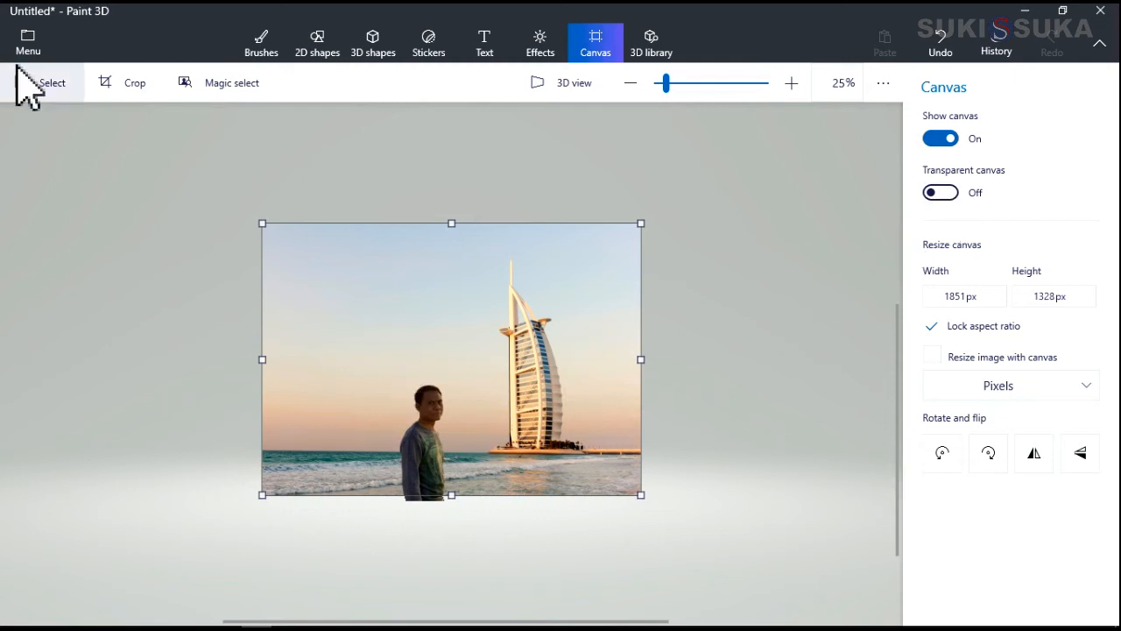
- Save the composition as a PNG image named "edit" in the Downloads folder
{"action": "left_click", "coordinate": [28, 40]}
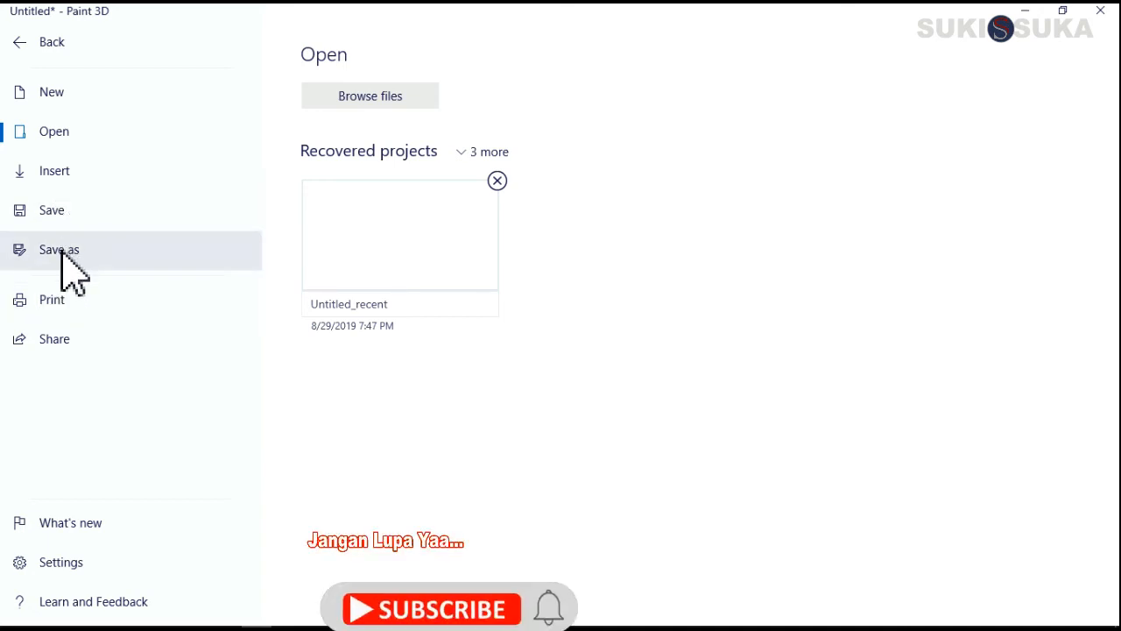
{"action": "left_click", "coordinate": [63, 254]}
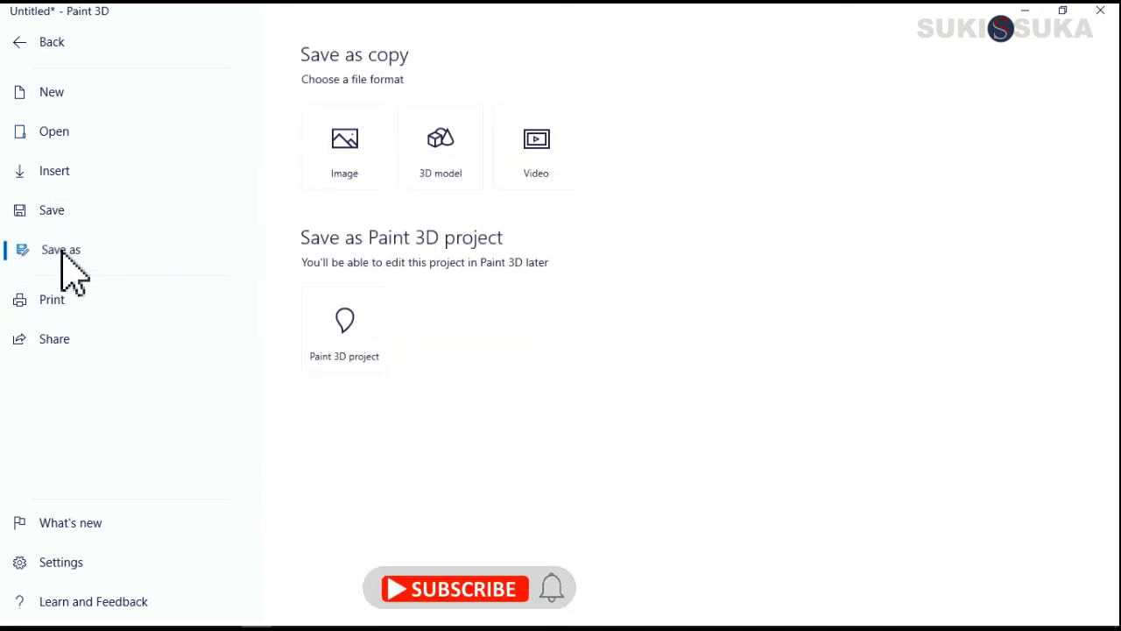
{"action": "left_click", "coordinate": [350, 149]}
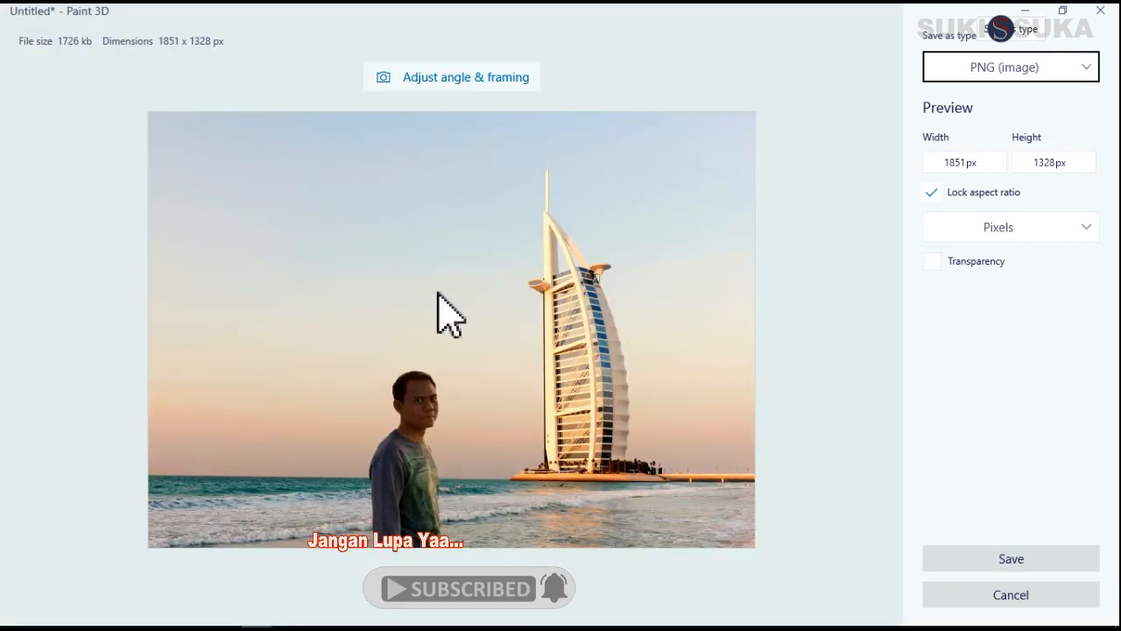
{"action": "left_click", "coordinate": [1021, 561]}
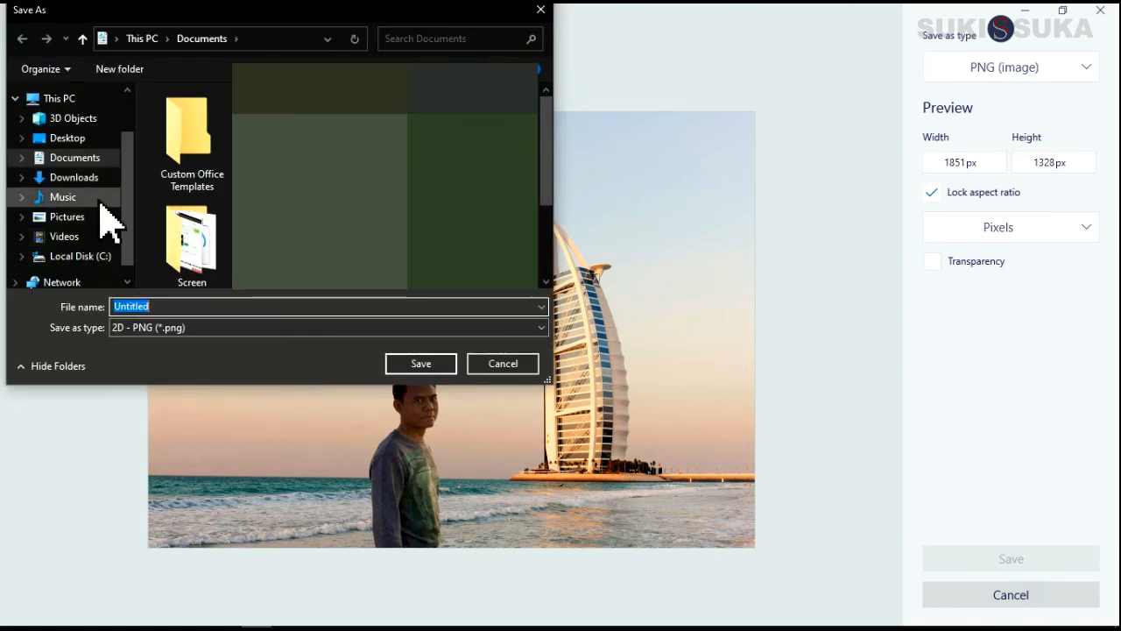
{"action": "left_click", "coordinate": [77, 178]}
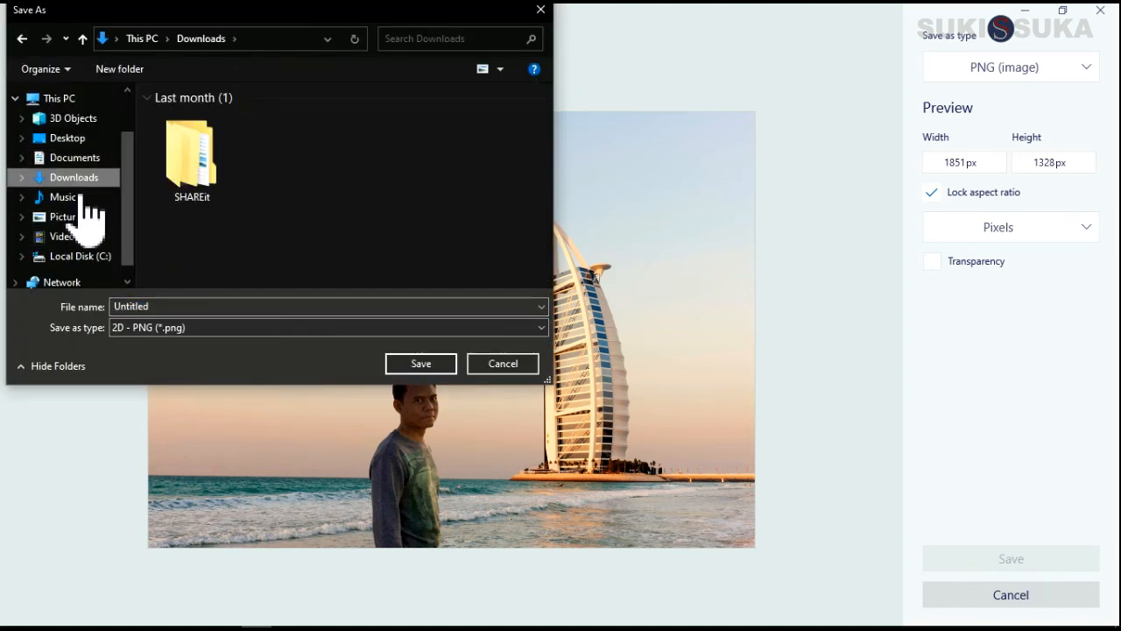
{"action": "double_click", "coordinate": [161, 307]}
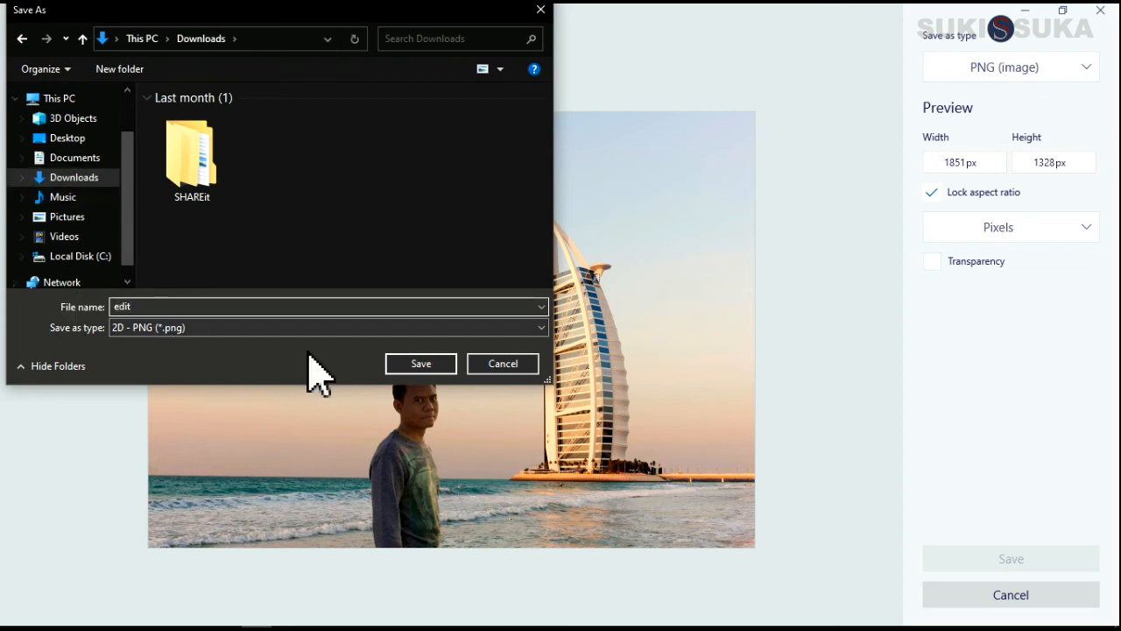
{"action": "left_click", "coordinate": [424, 365]}
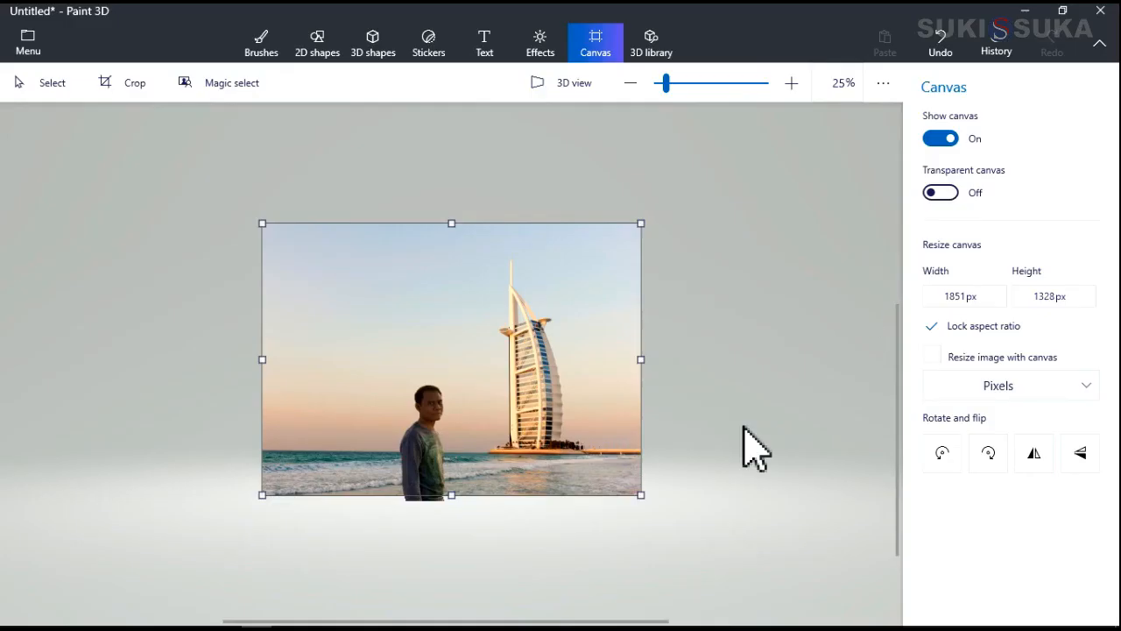
- Switch to File Explorer and open the saved "edit" picture from the Downloads folder
{"action": "left_click", "coordinate": [1026, 12]}
{"action": "mouse_move", "coordinate": [105, 618]}
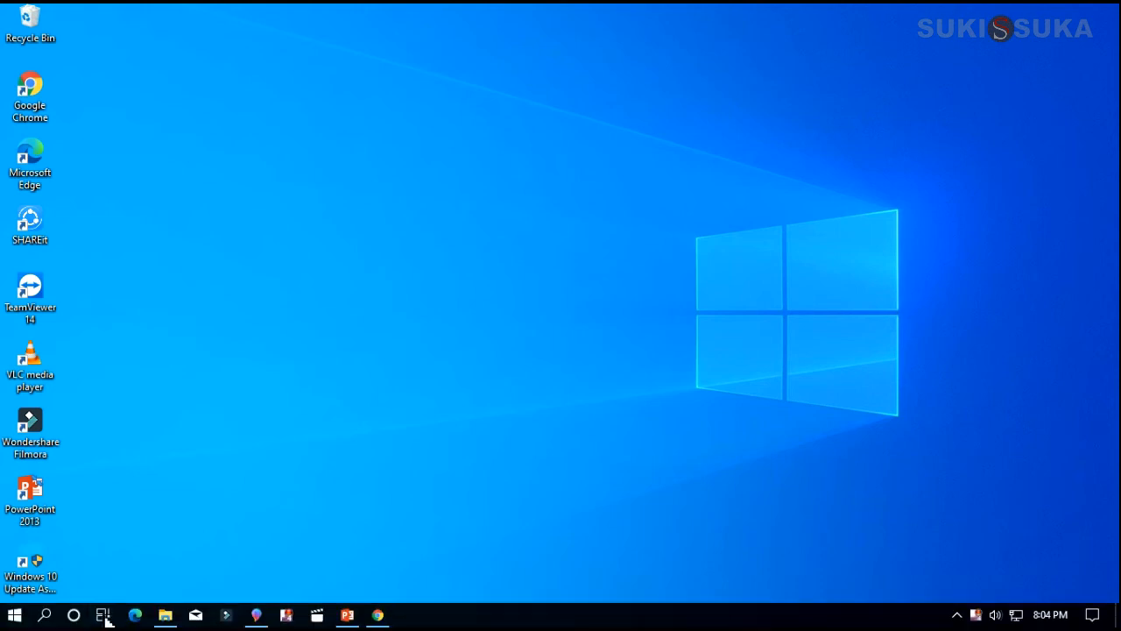
{"action": "left_click", "coordinate": [165, 616]}
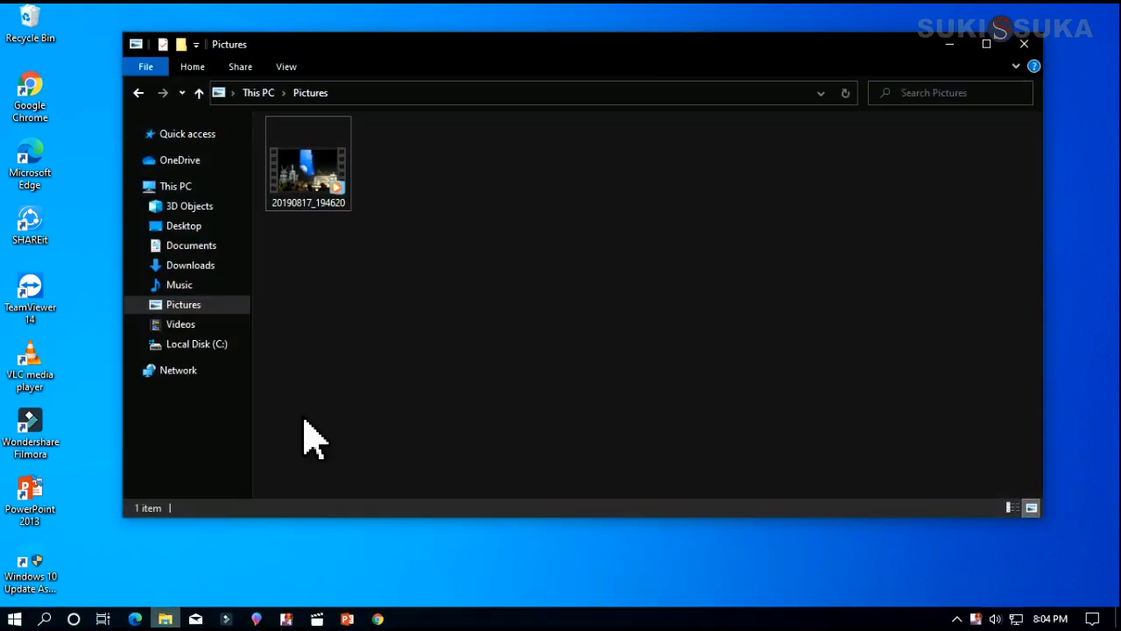
{"action": "left_click", "coordinate": [199, 265]}
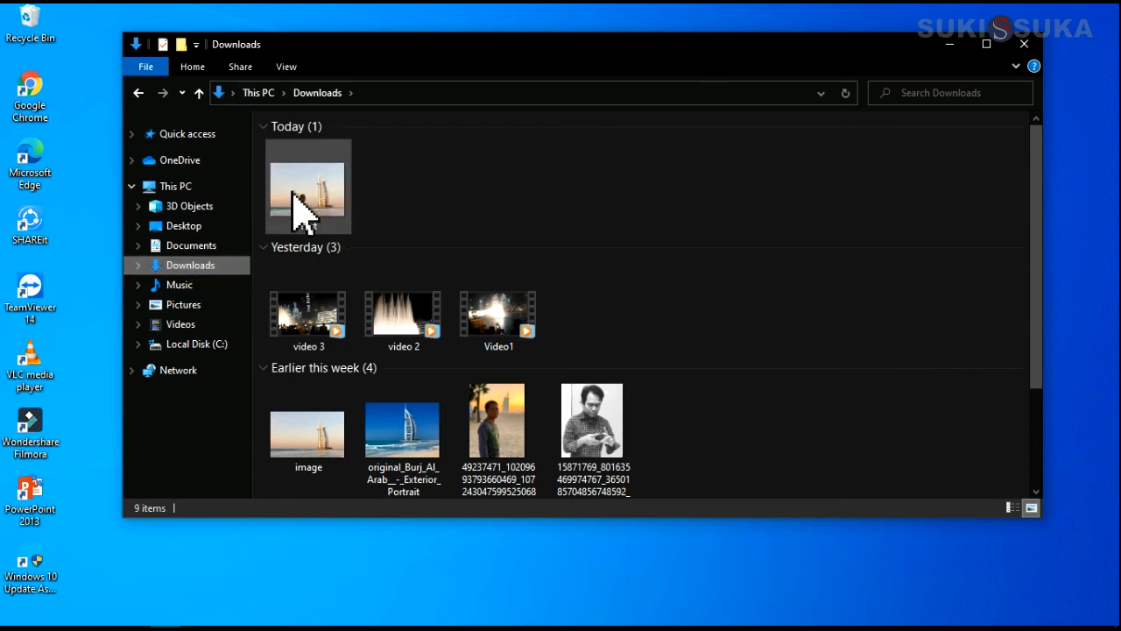
{"action": "double_click", "coordinate": [311, 193]}
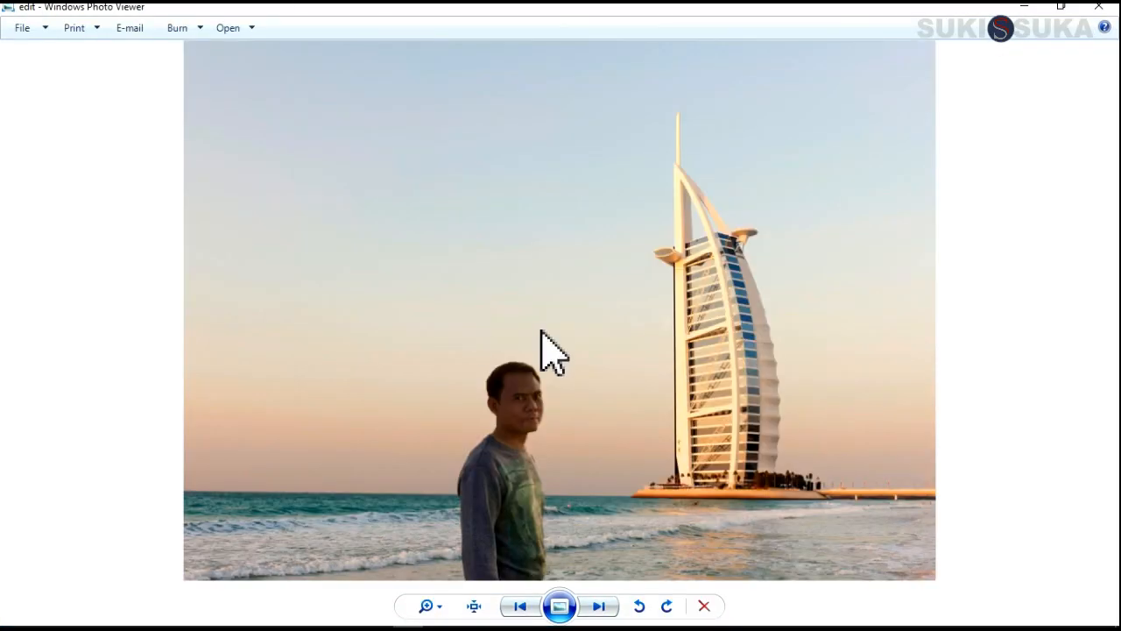
- Inspect the man's cutout against the new background up close, close the picture and minimize the Downloads window
{"action": "scroll", "coordinate": [585, 366], "scroll_direction": "up", "scroll_amount": 1}
{"action": "scroll", "coordinate": [585, 366], "scroll_direction": "up", "scroll_amount": 1}
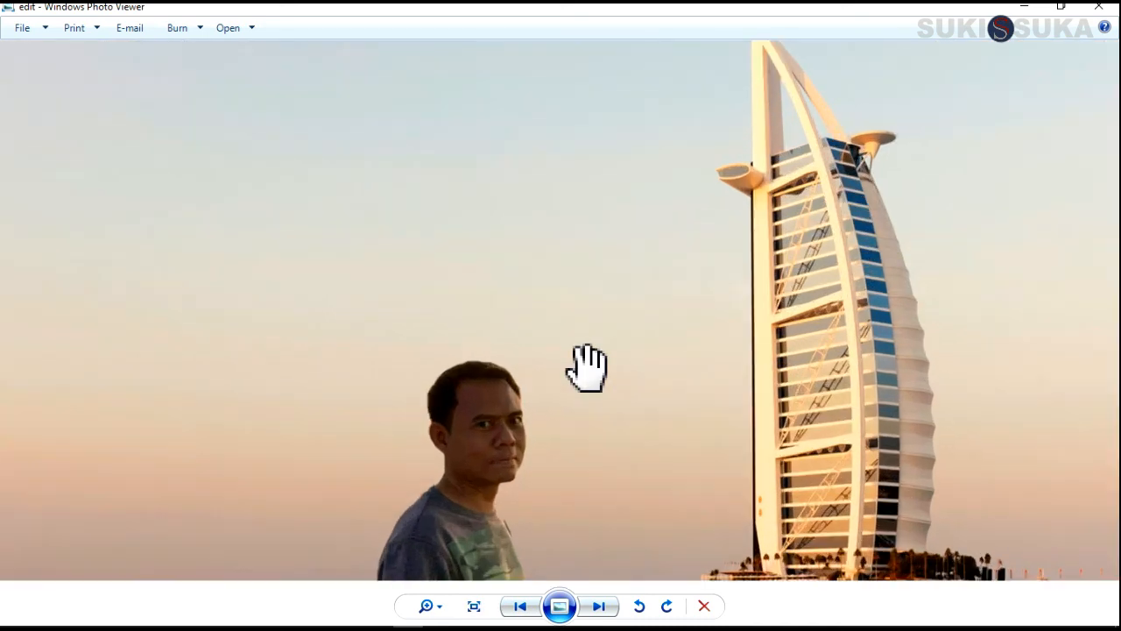
{"action": "scroll", "coordinate": [585, 366], "scroll_direction": "down", "scroll_amount": 2}
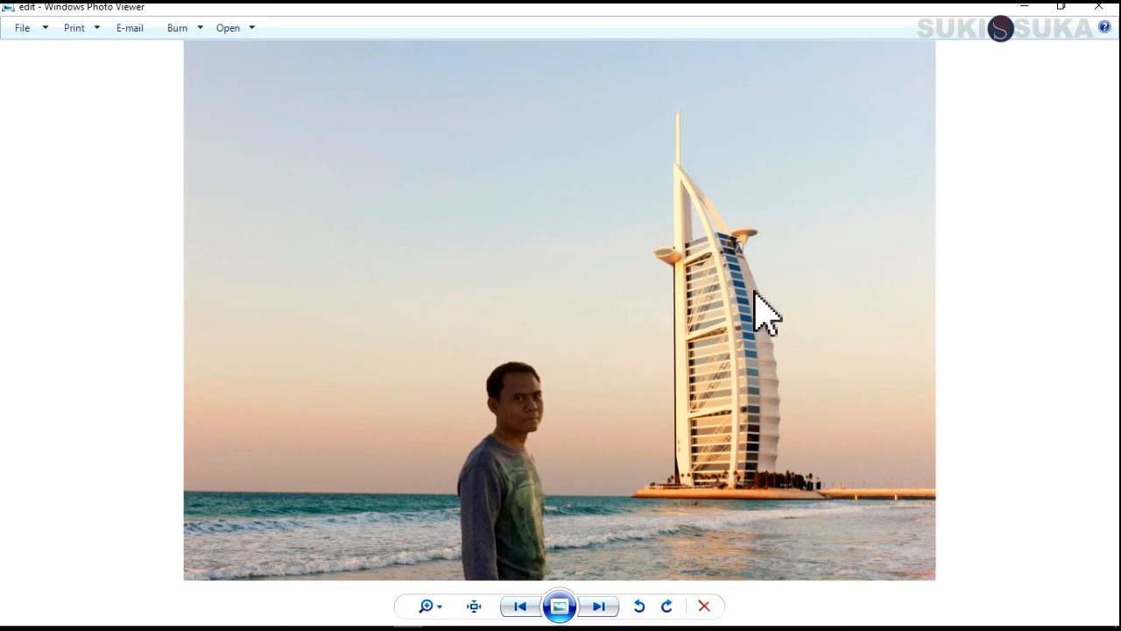
{"action": "left_click", "coordinate": [1101, 14]}
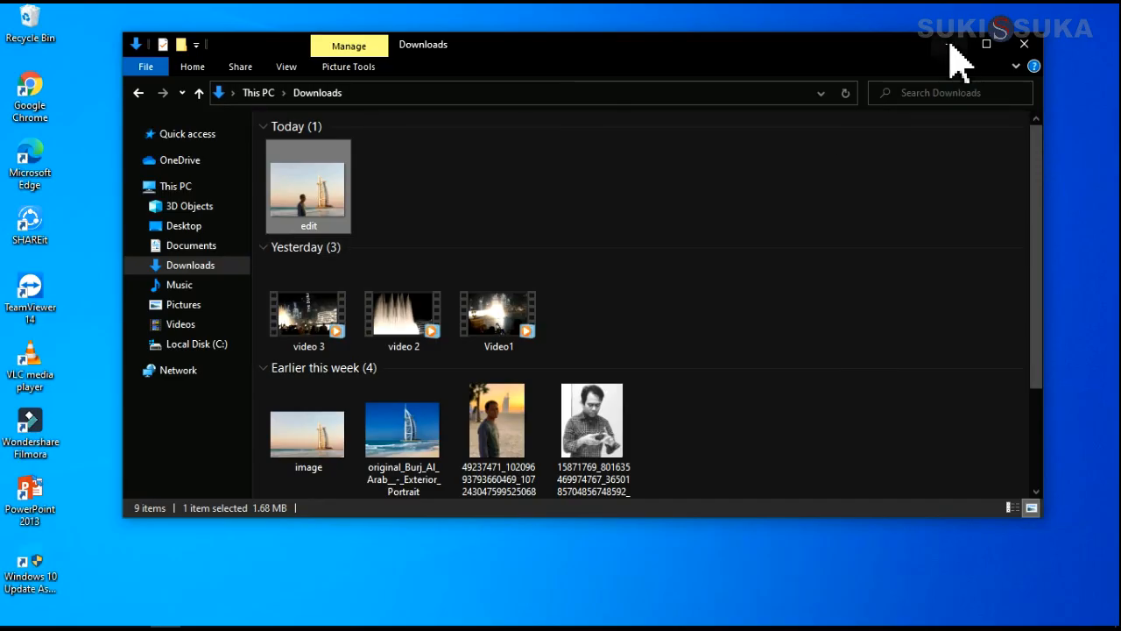
{"action": "left_click", "coordinate": [951, 46]}
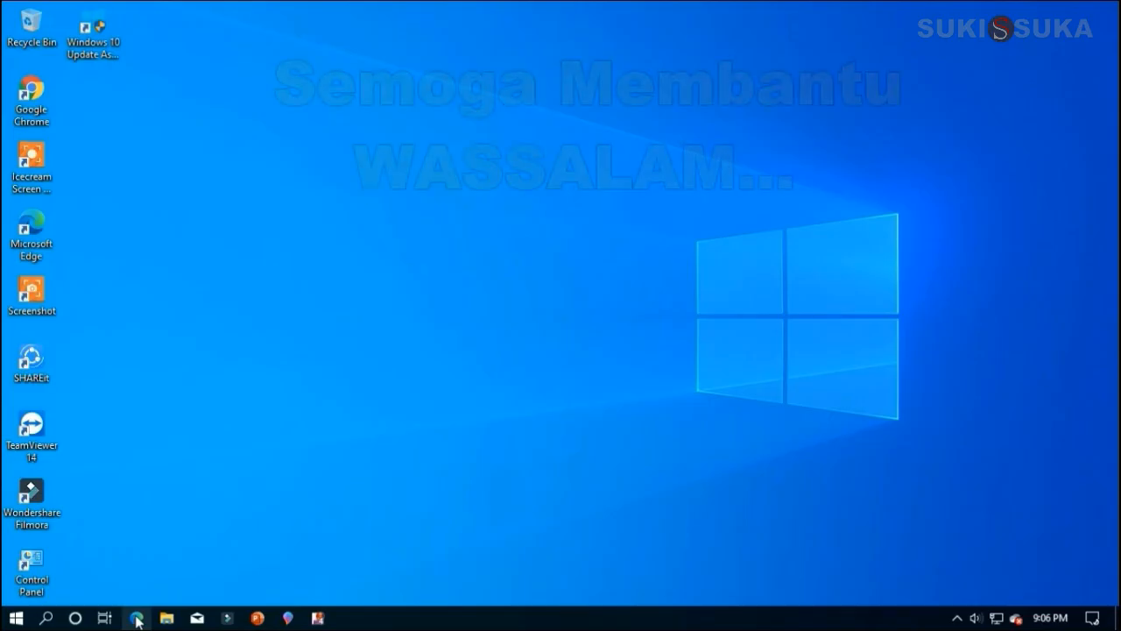